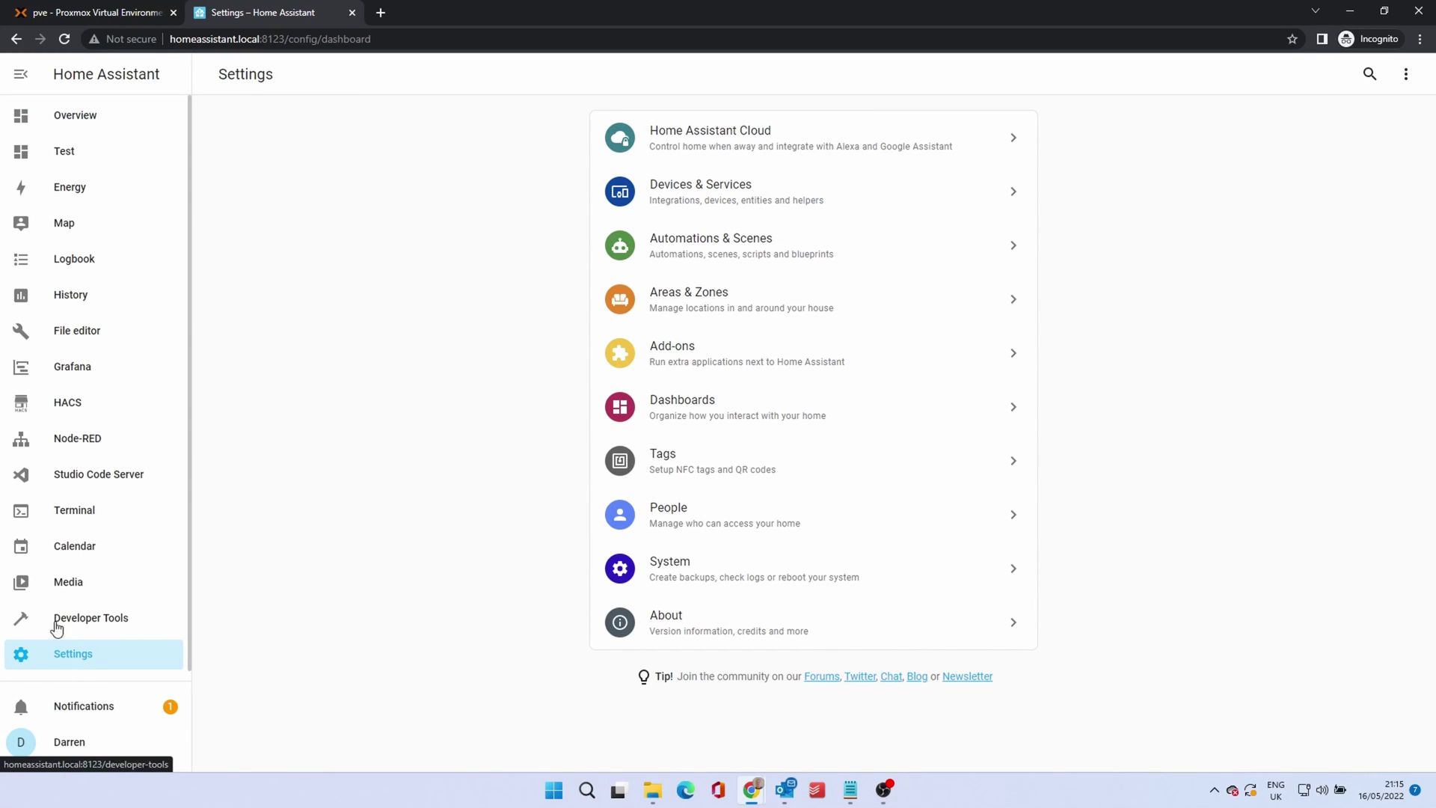
Dismiss the discovery notification and configure the discovered Sonoff Zigbee 3.0 USB dongle under ZHA.
left_click(115, 708)
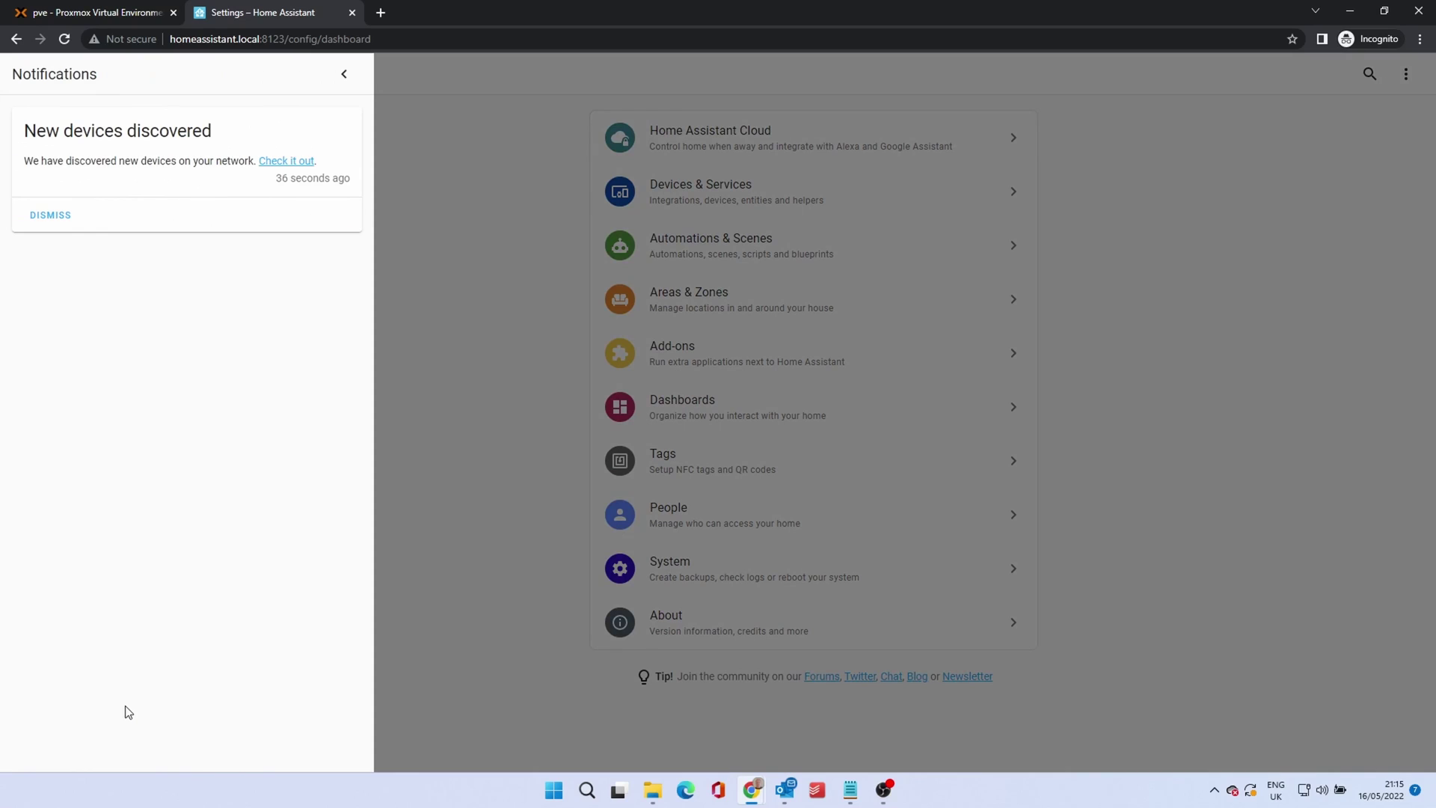
left_click(344, 74)
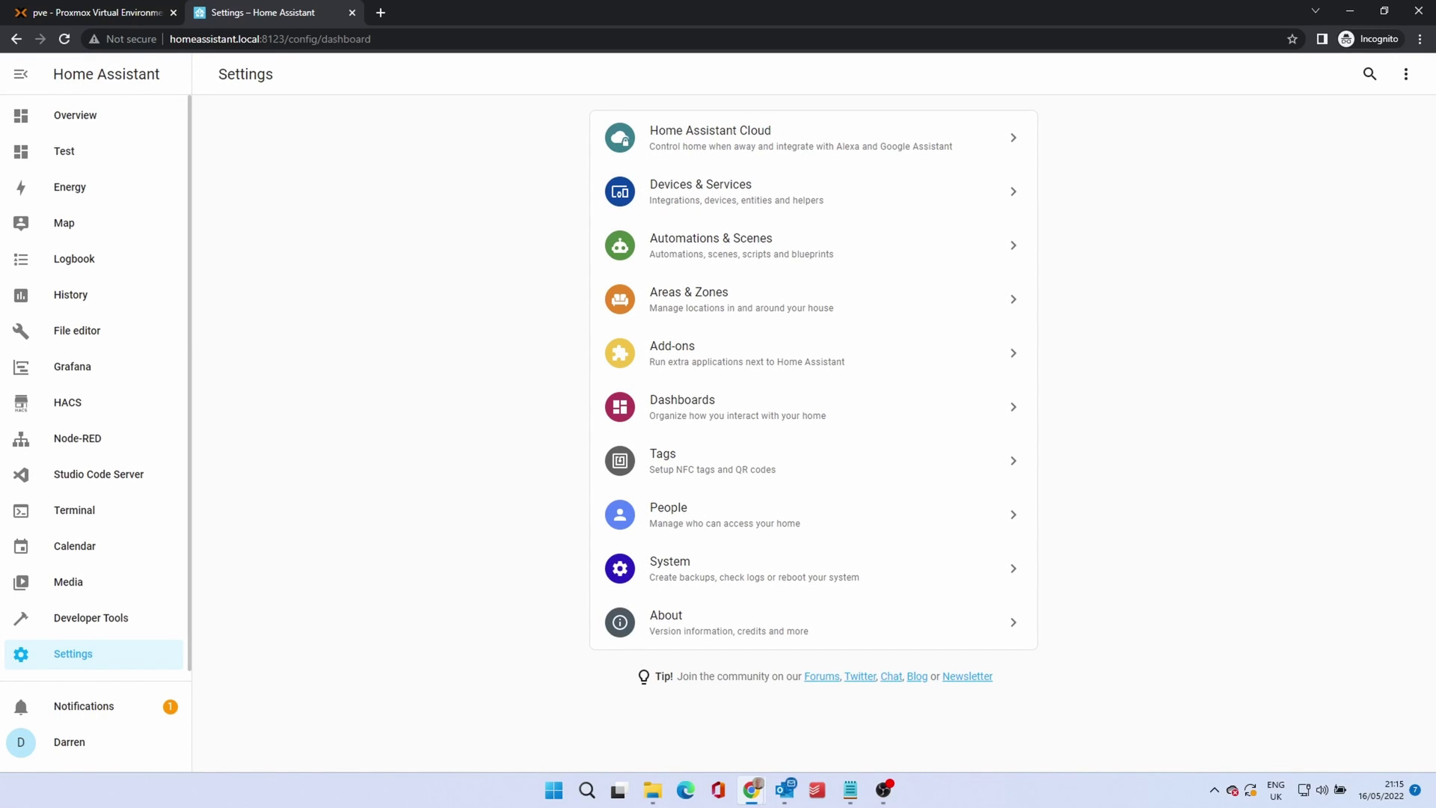
left_click(683, 199)
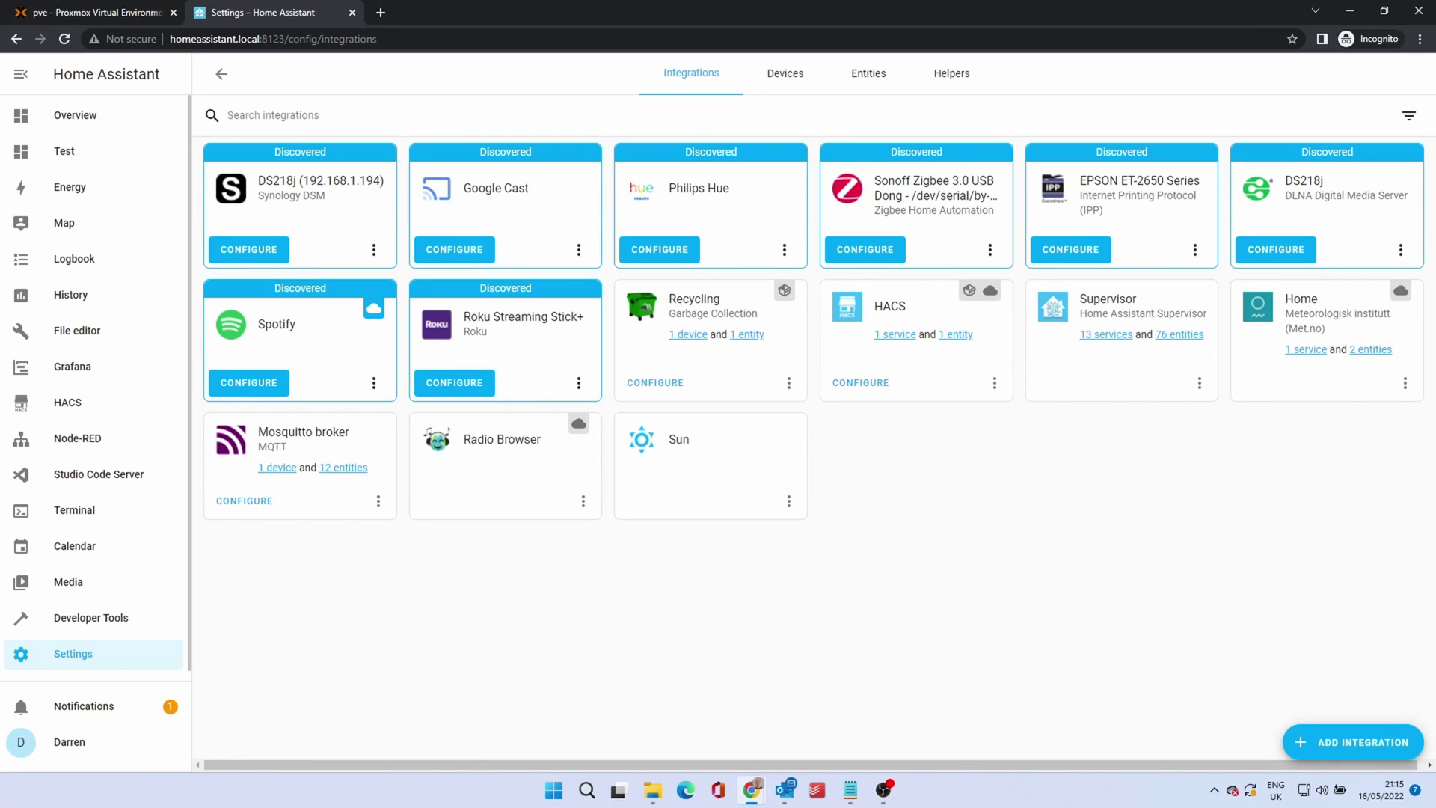
left_click(872, 252)
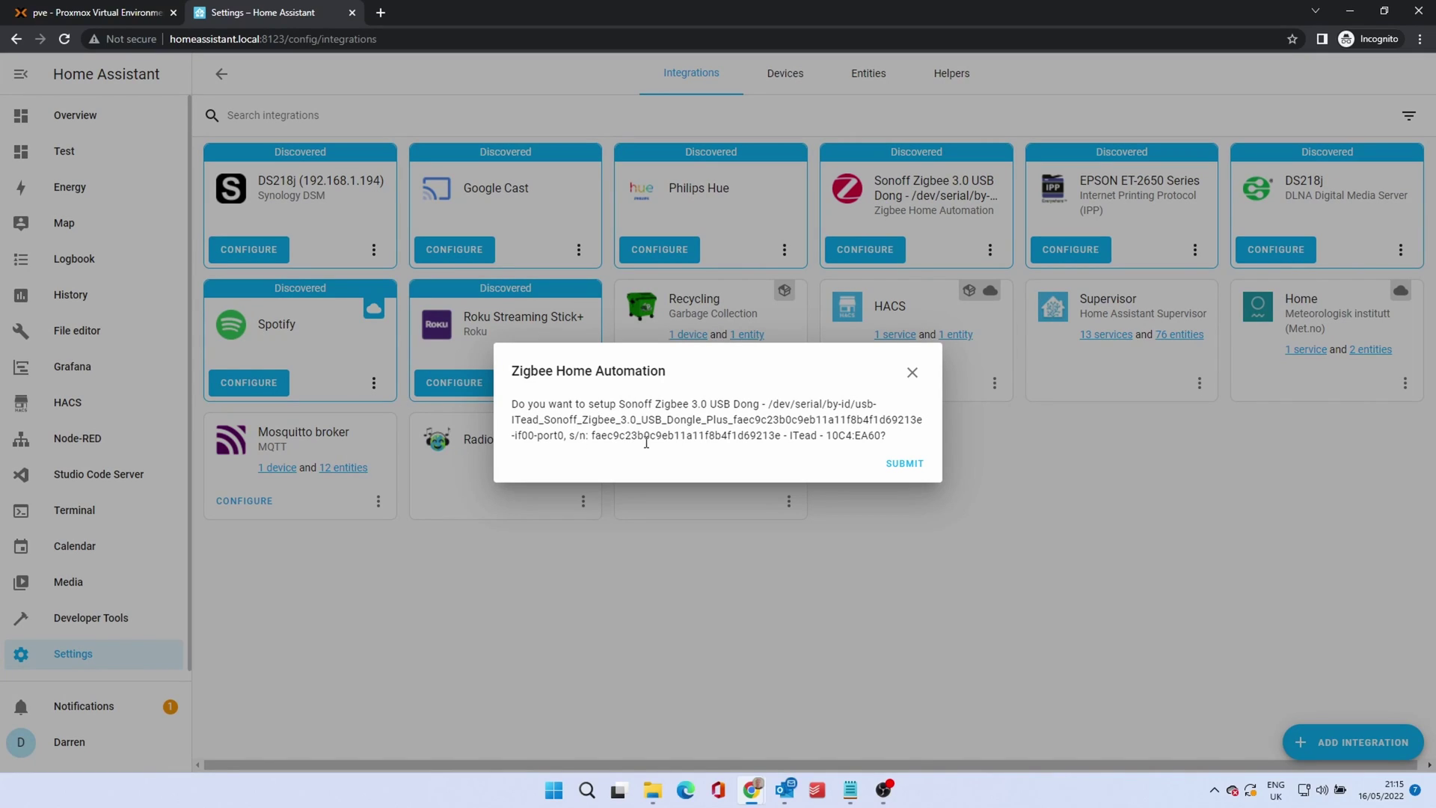
left_click(904, 465)
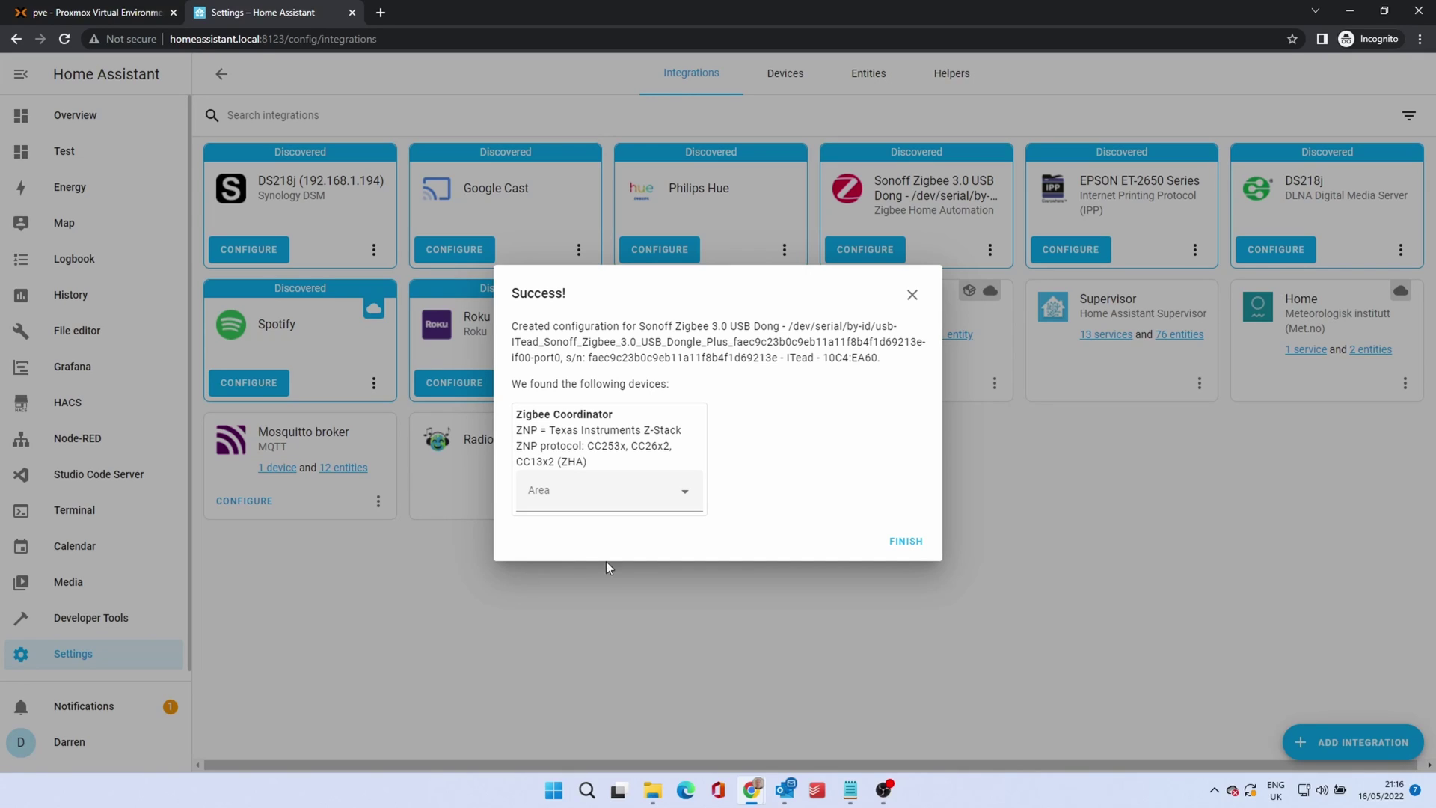
left_click(905, 545)
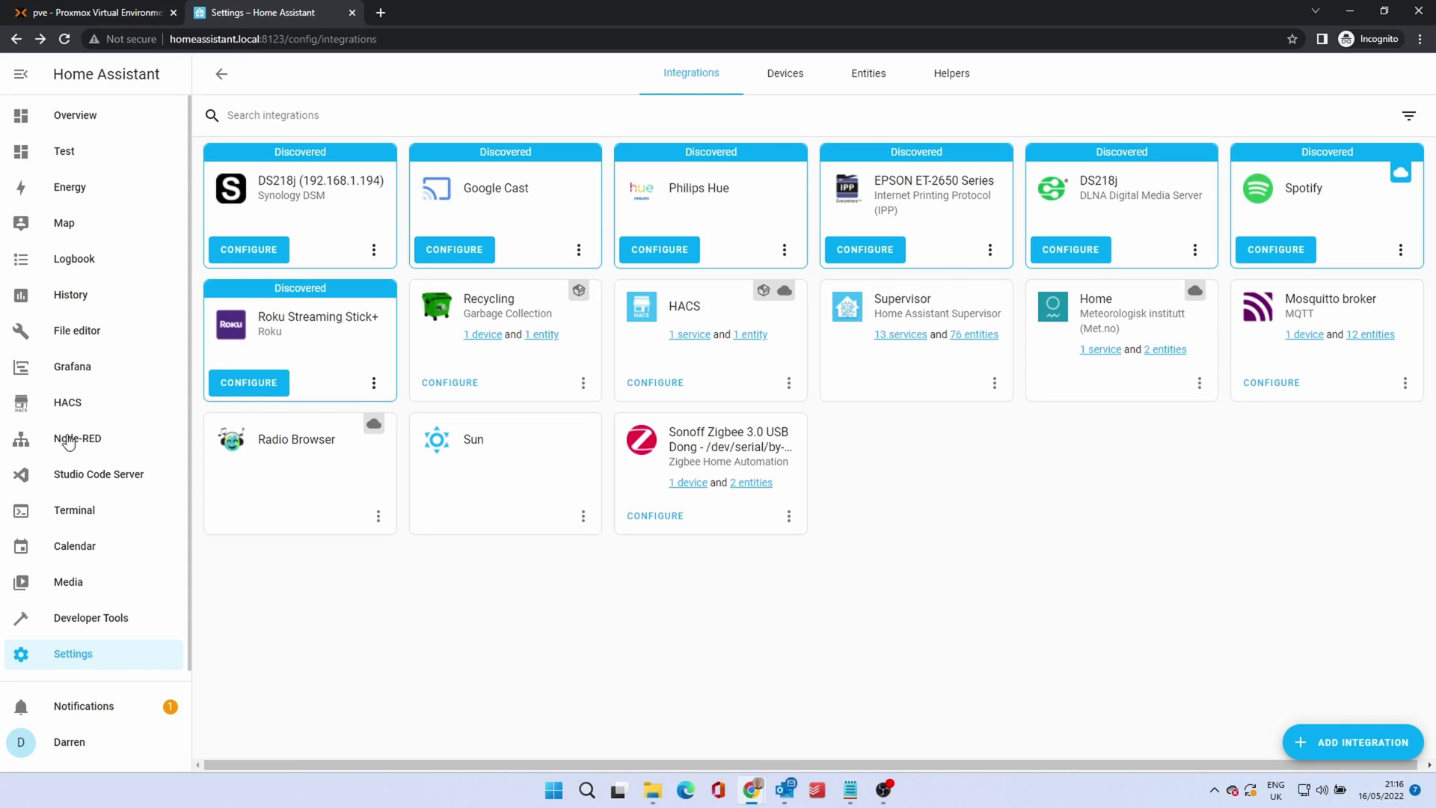
Search for Zigbee devices from the Sonoff Zigbee configuration to pair the eWeLink MS01 and DS01.
left_click(656, 518)
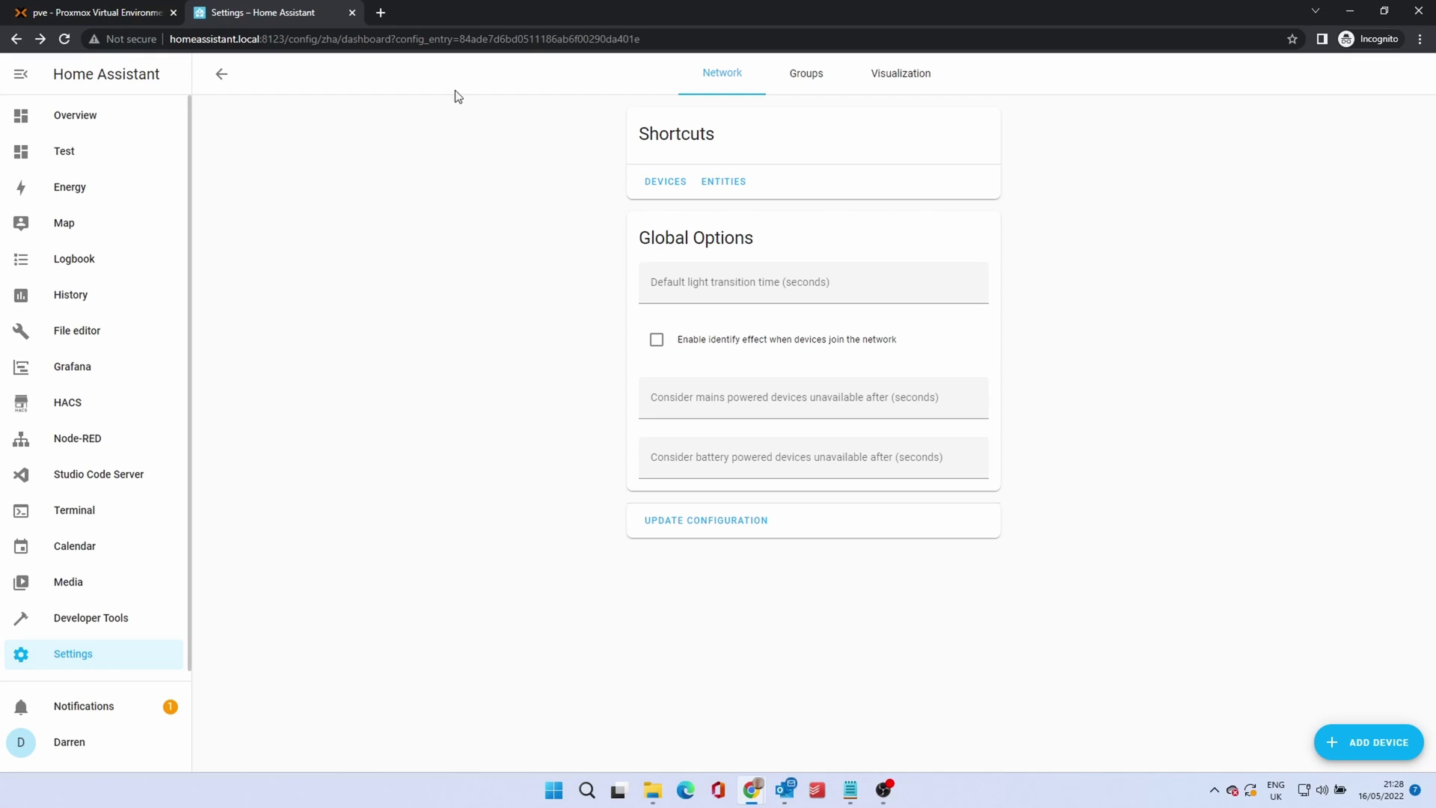
left_click(1386, 744)
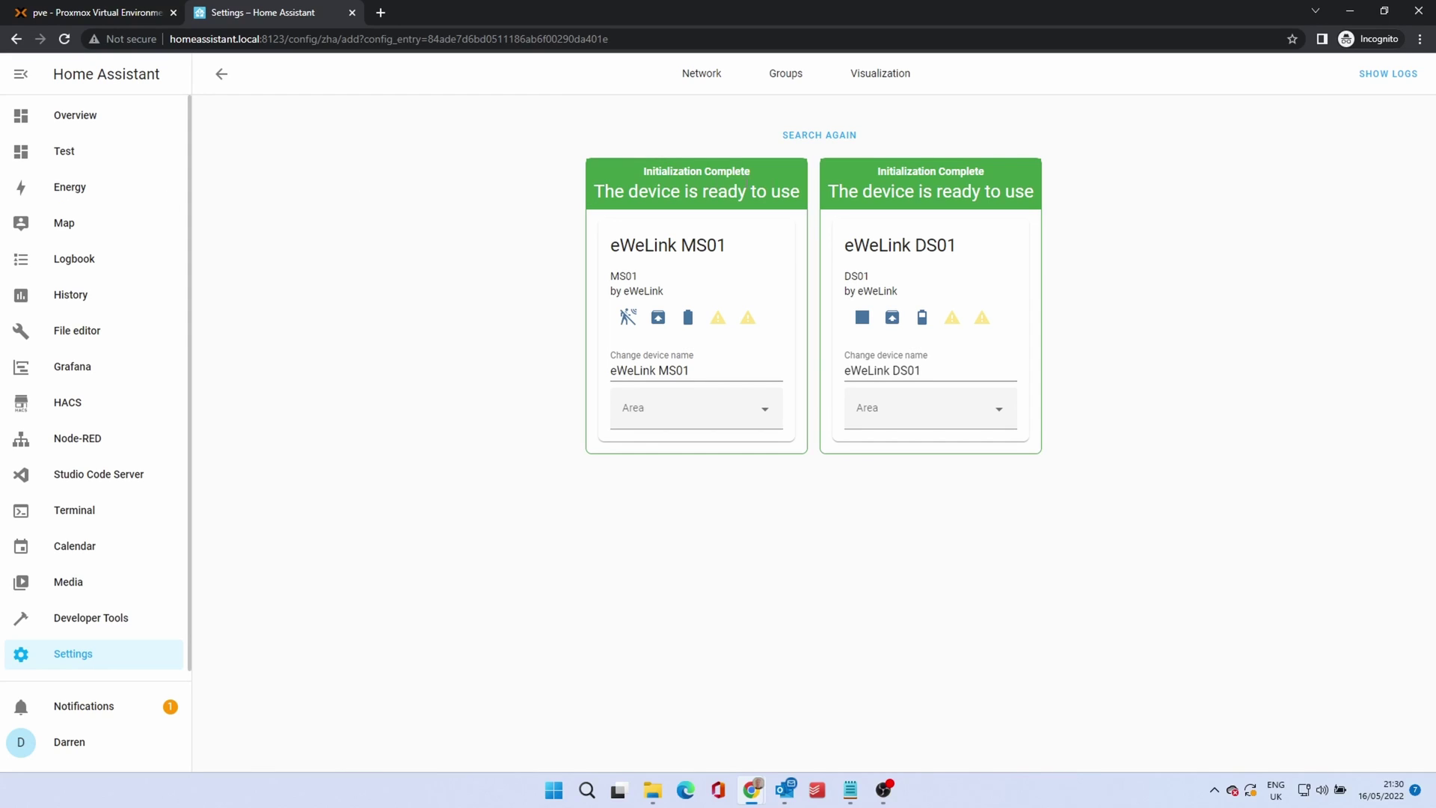
Search again to pair TH01, and rename MS01 to 'Motion Sensor' in Living Room.
left_click(838, 140)
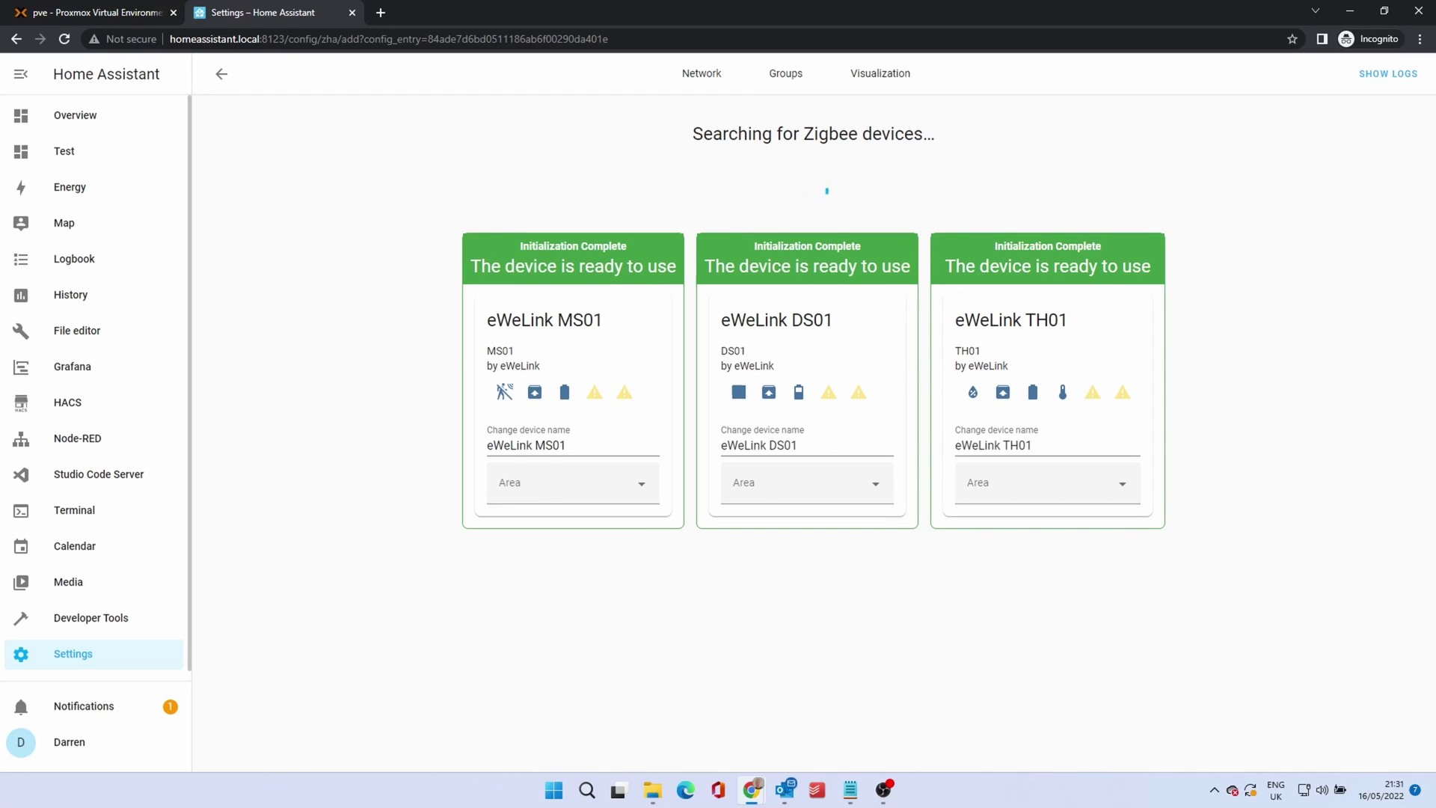
left_click(586, 445)
left_click_drag(586, 444, 456, 442)
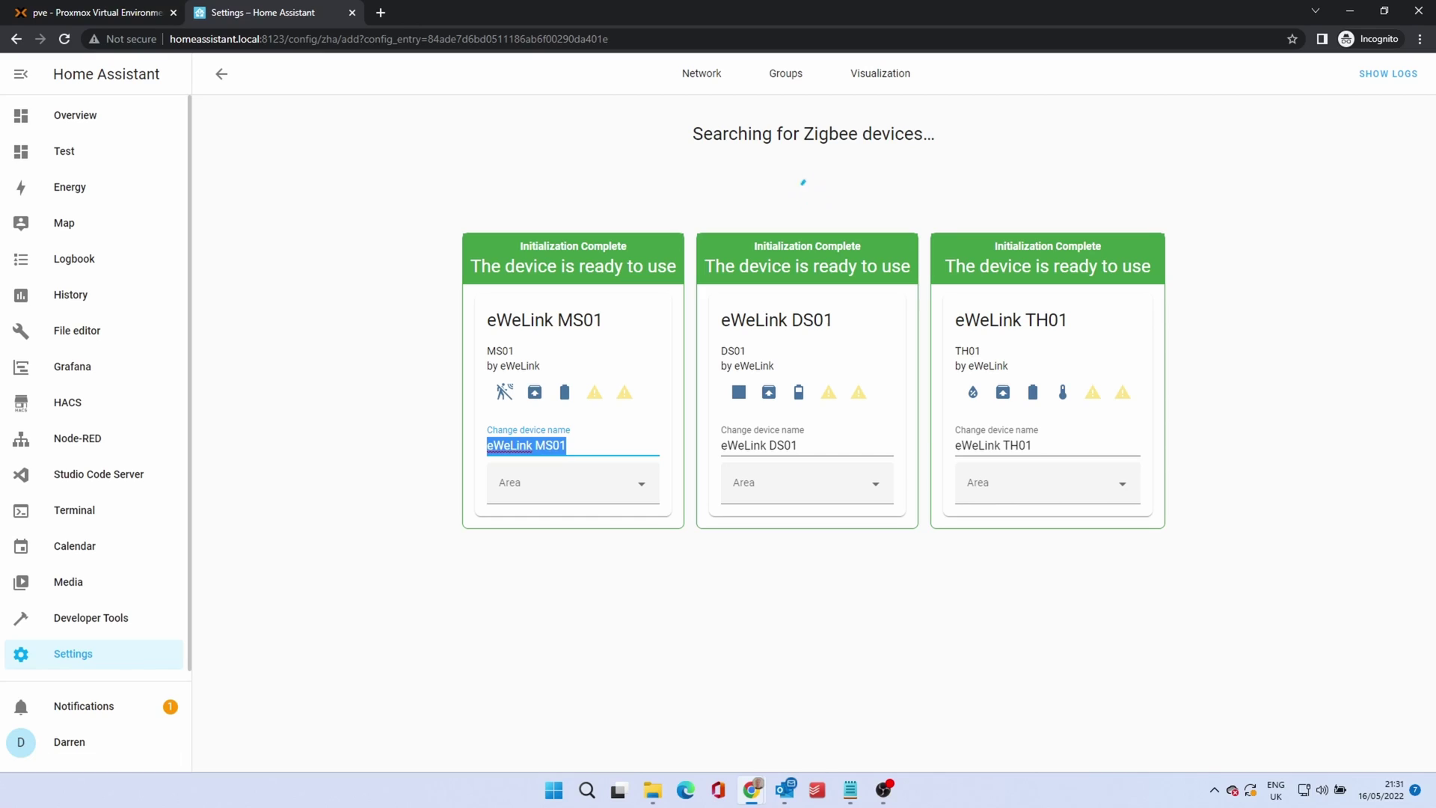
type("Motion Sensor")
left_click(609, 487)
left_click(554, 524)
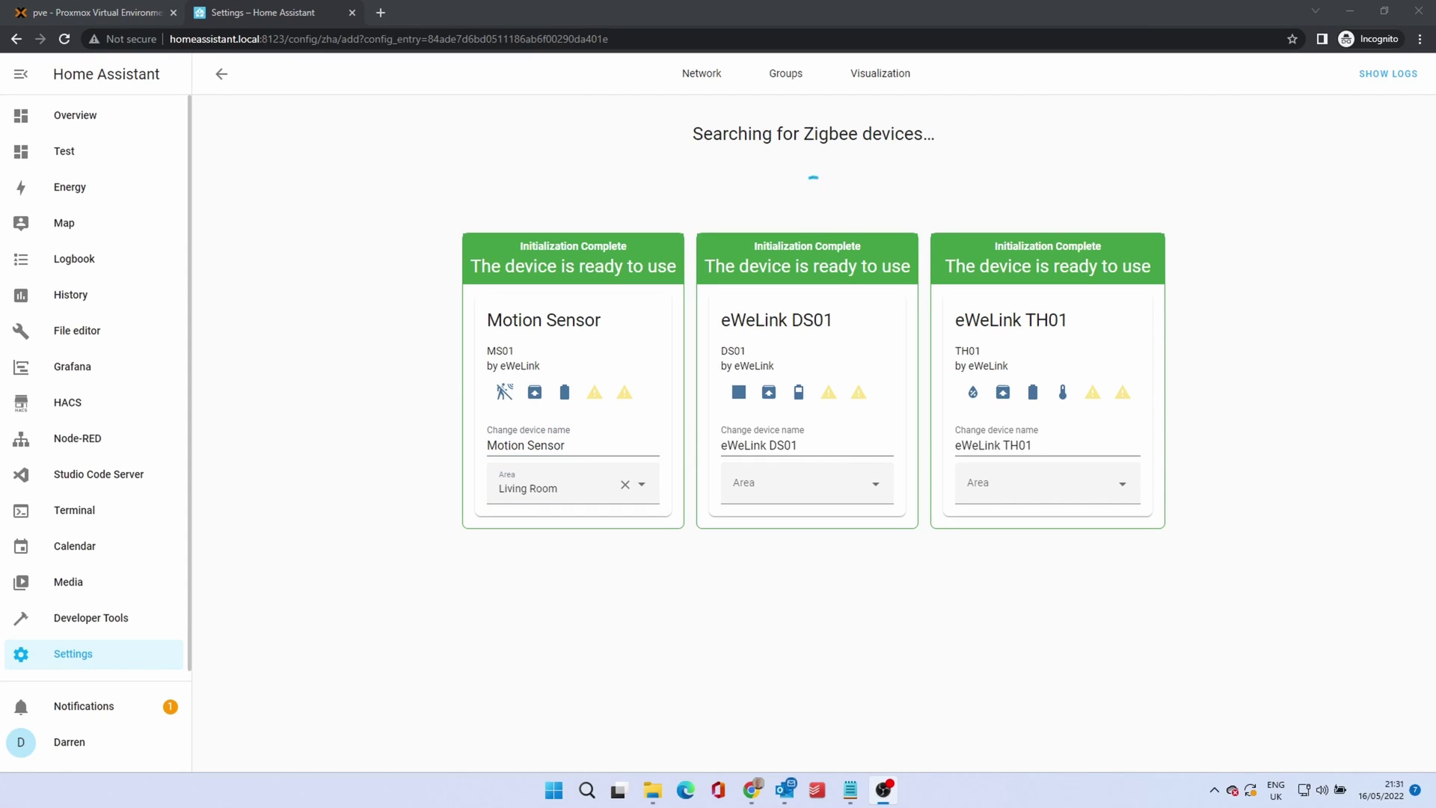
Rename DS01 to 'Door Sensor' and assign it to Living Room.
left_click(819, 445)
key("ctrl+a")
type("Door Sensor")
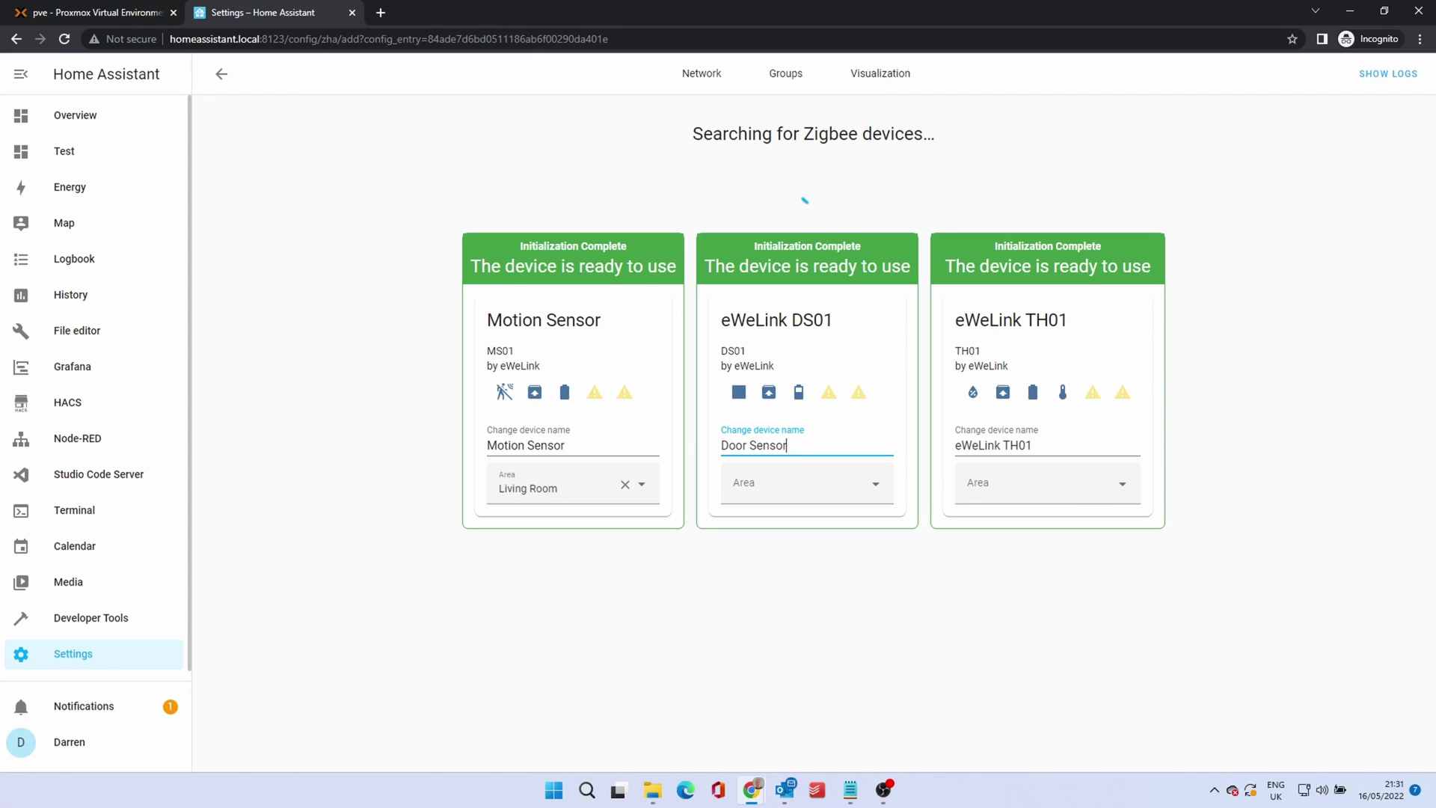
left_click(874, 484)
left_click(757, 600)
Rename TH01 to 'Temperature Sensor' and assign it to Living Room.
left_click(1072, 448)
key("ctrl+a")
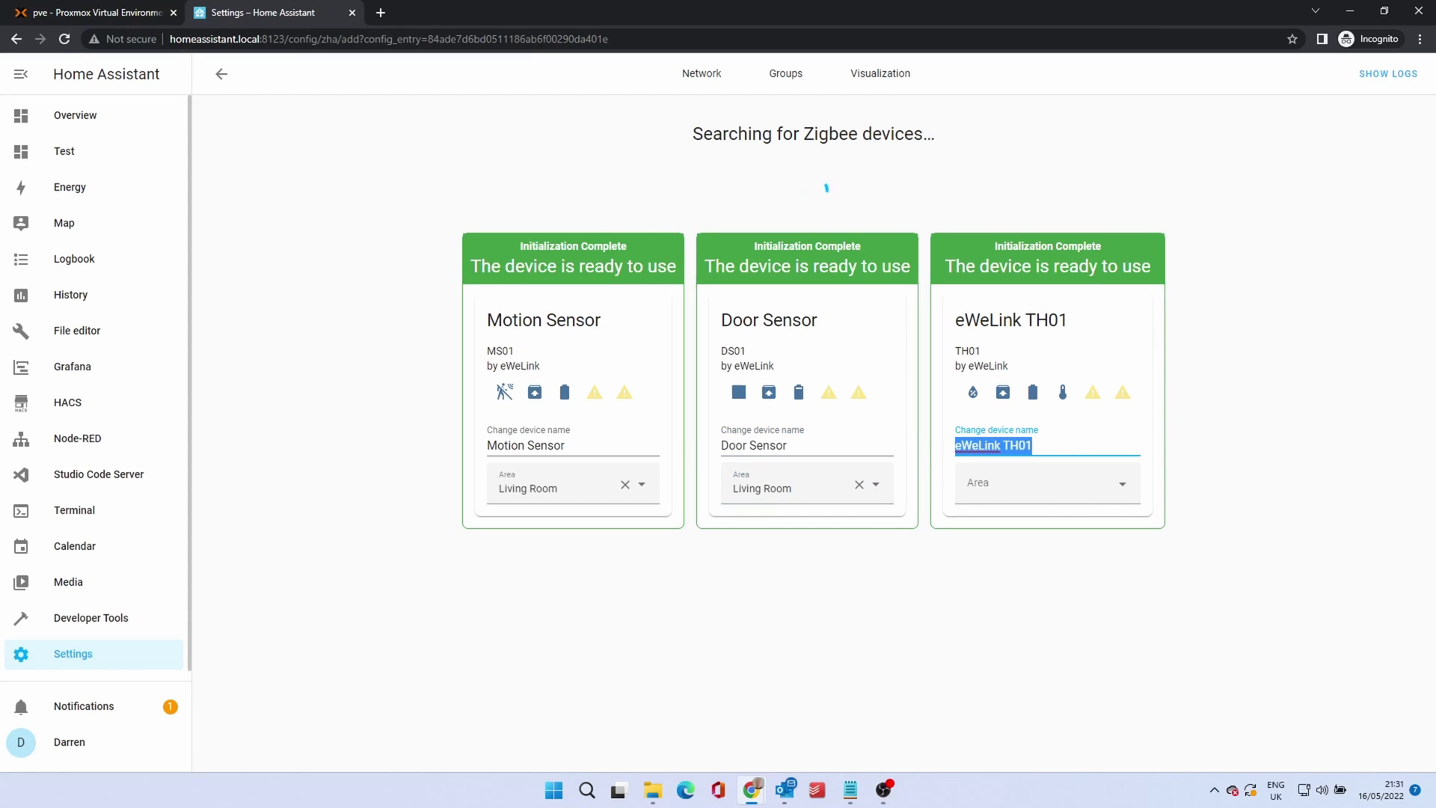
type("Temperature Sensor")
key("Tab")
left_click(1042, 488)
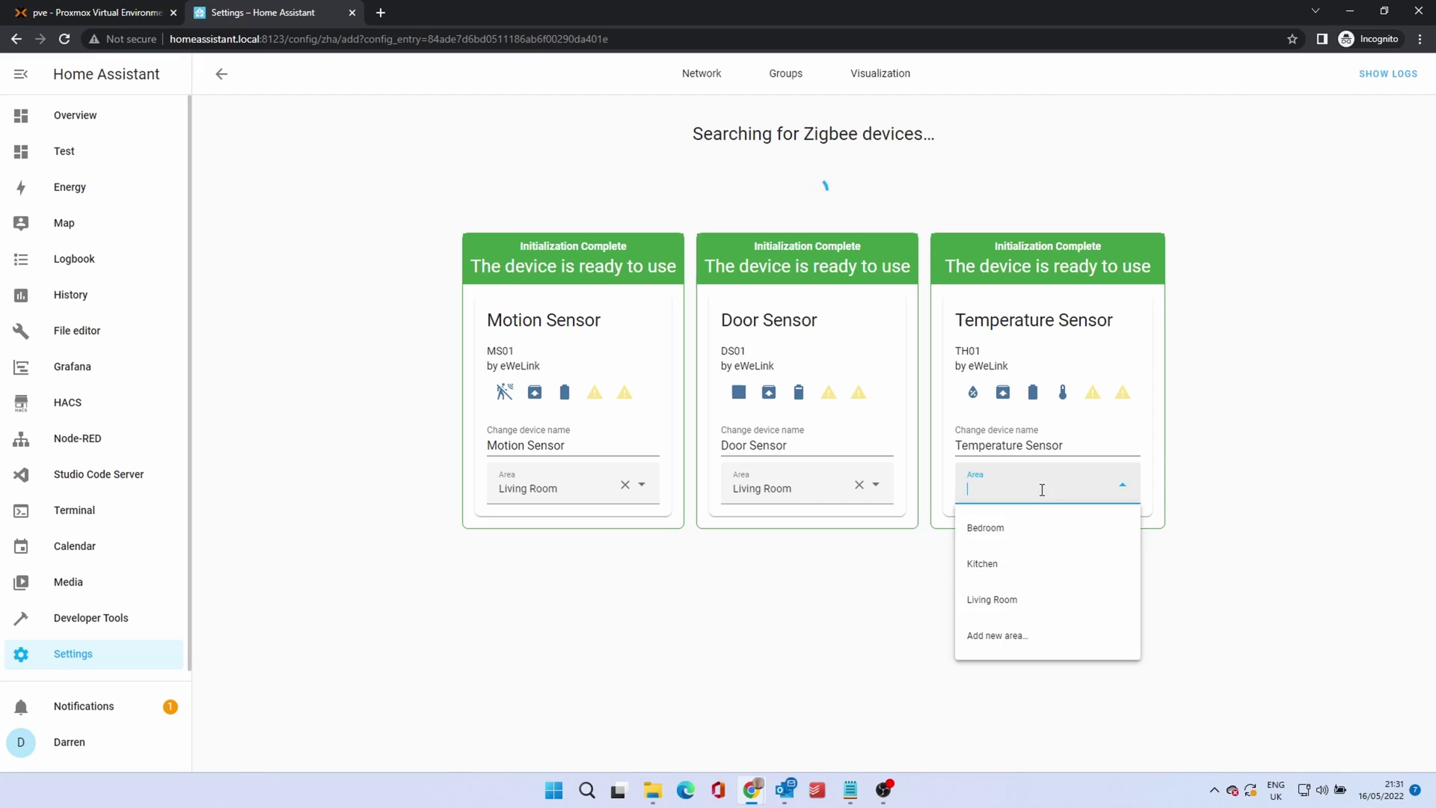
left_click(980, 597)
left_click(883, 789)
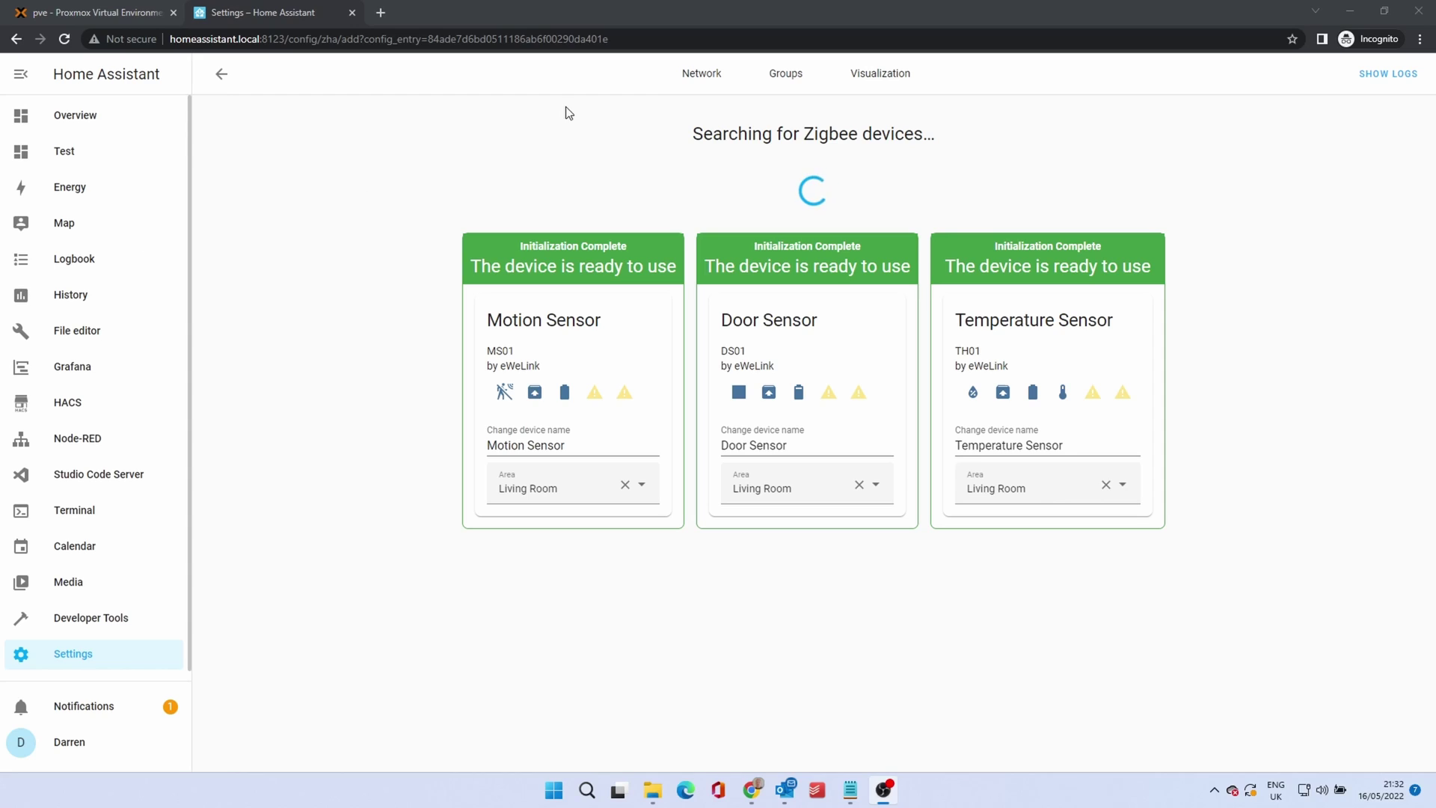
Open the Door Sensor's page from the Zigbee network devices list and reveal its lqi and rssi entities.
left_click(686, 84)
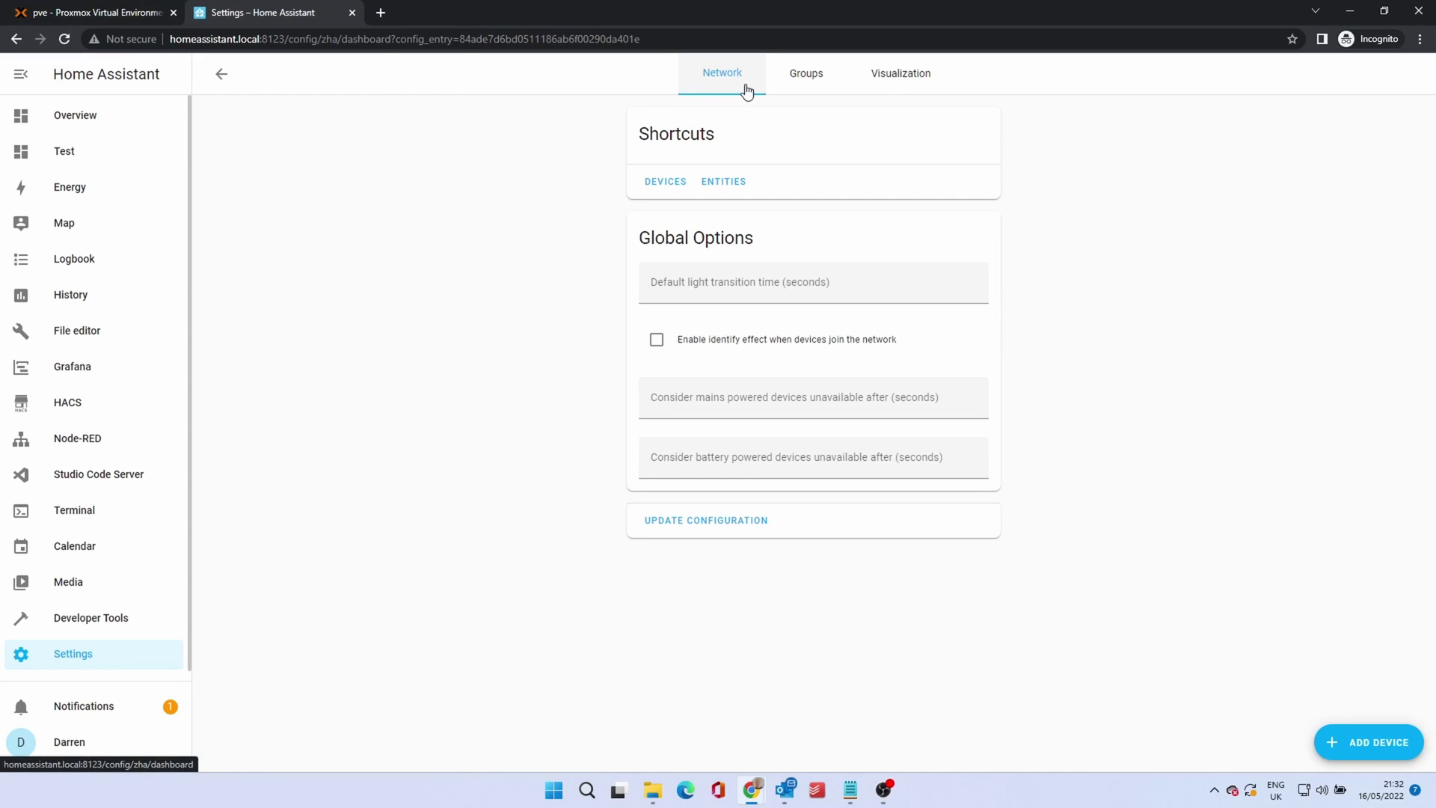
left_click(678, 186)
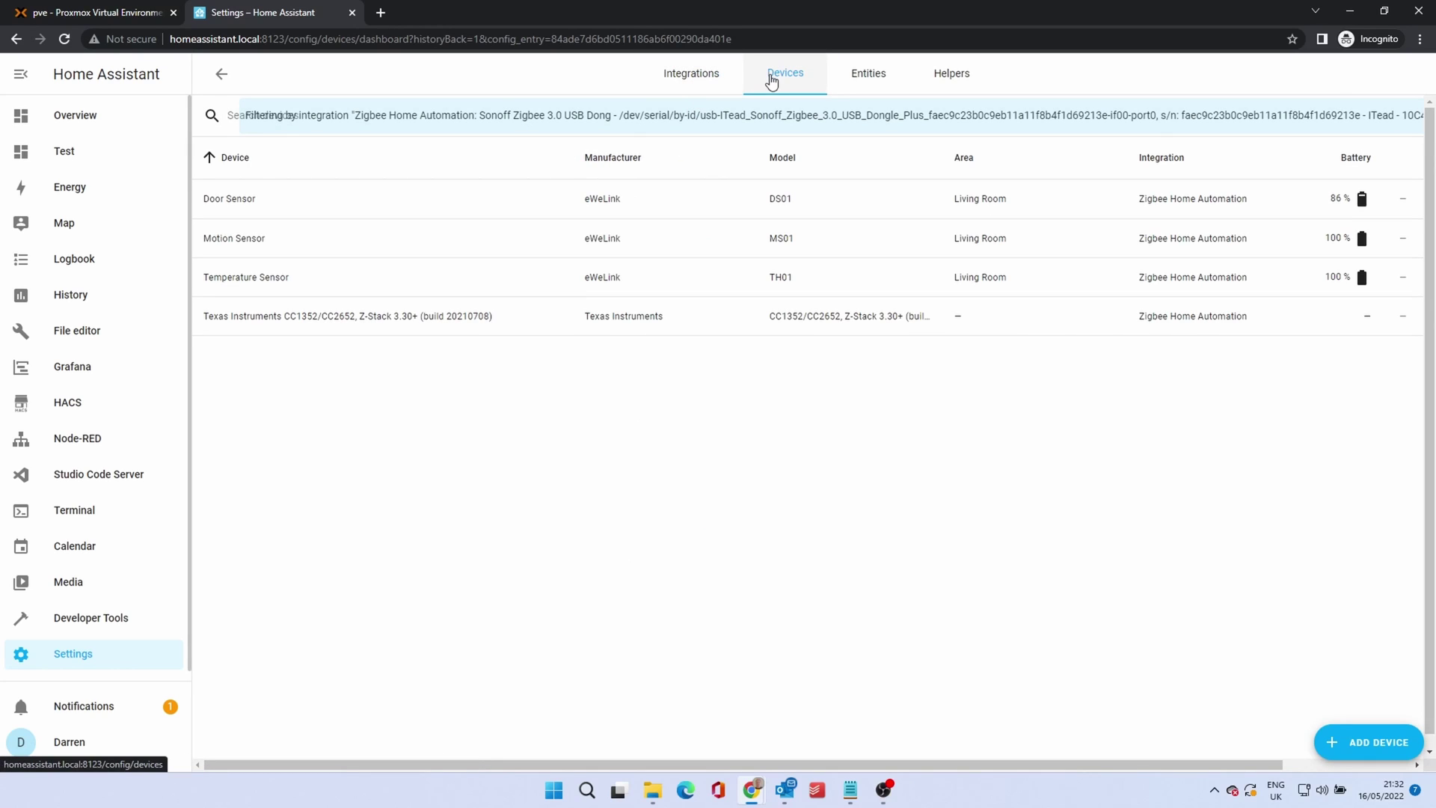
left_click(257, 201)
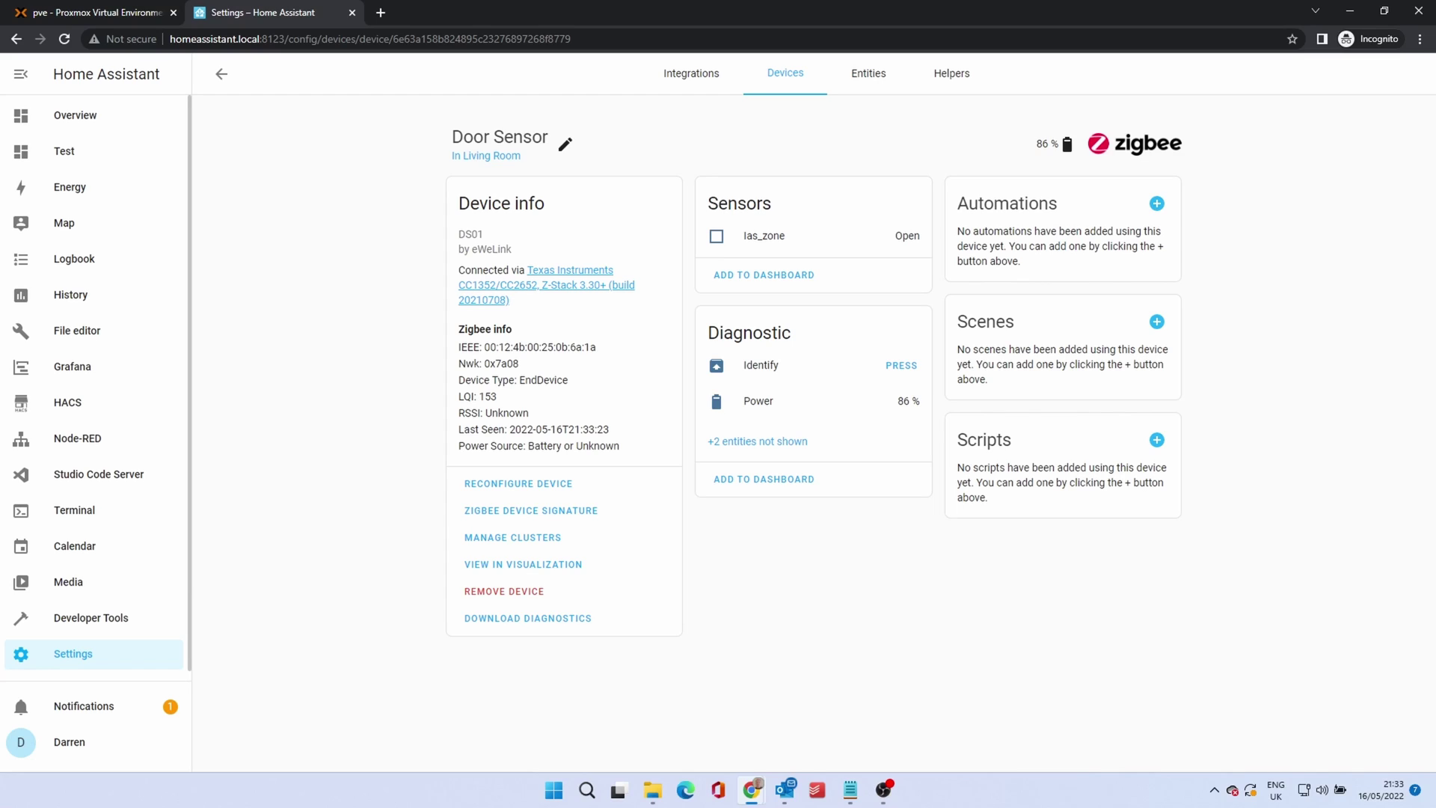
left_click(781, 443)
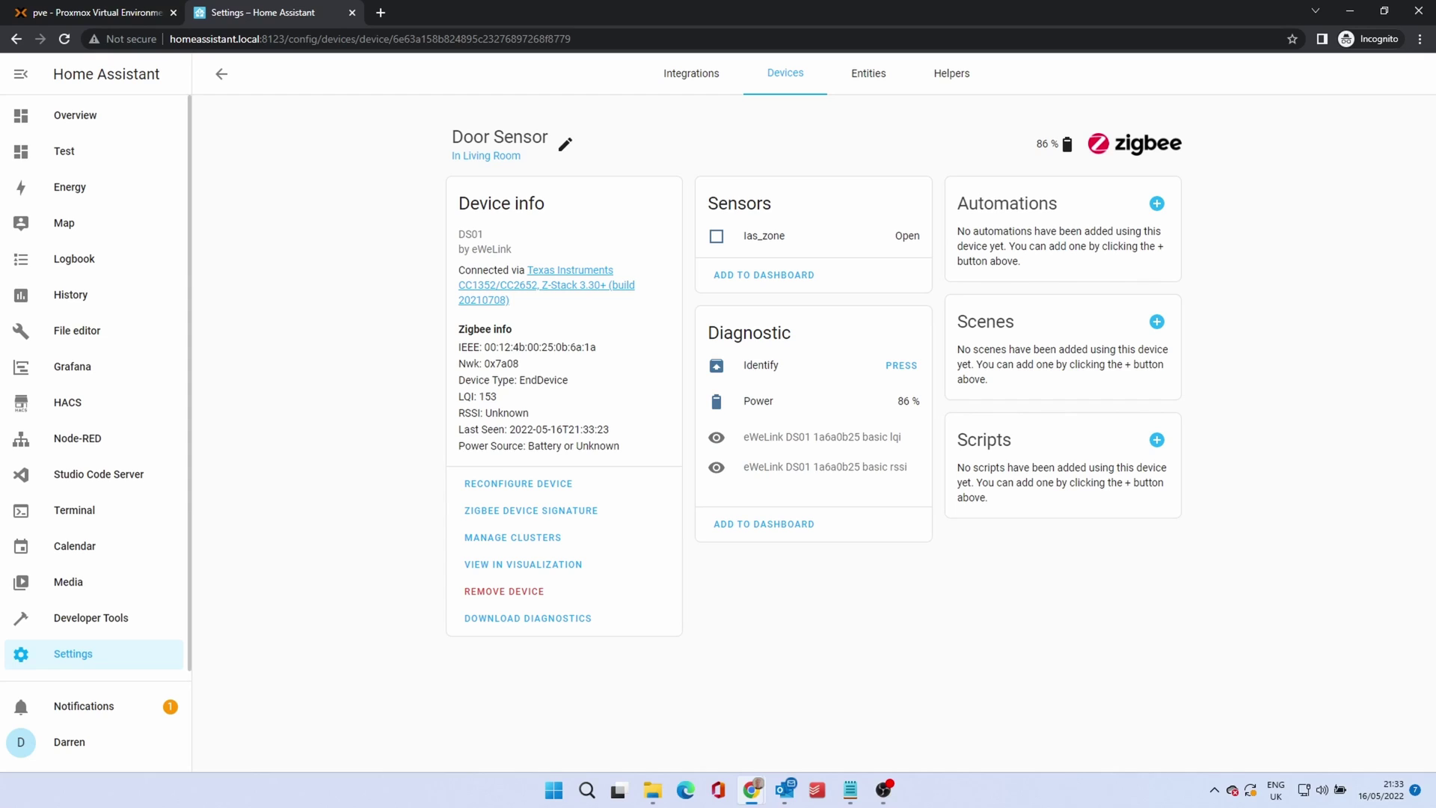
Add the Door Sensor's suggested card to the Test dashboard and go back to the devices list.
left_click(761, 276)
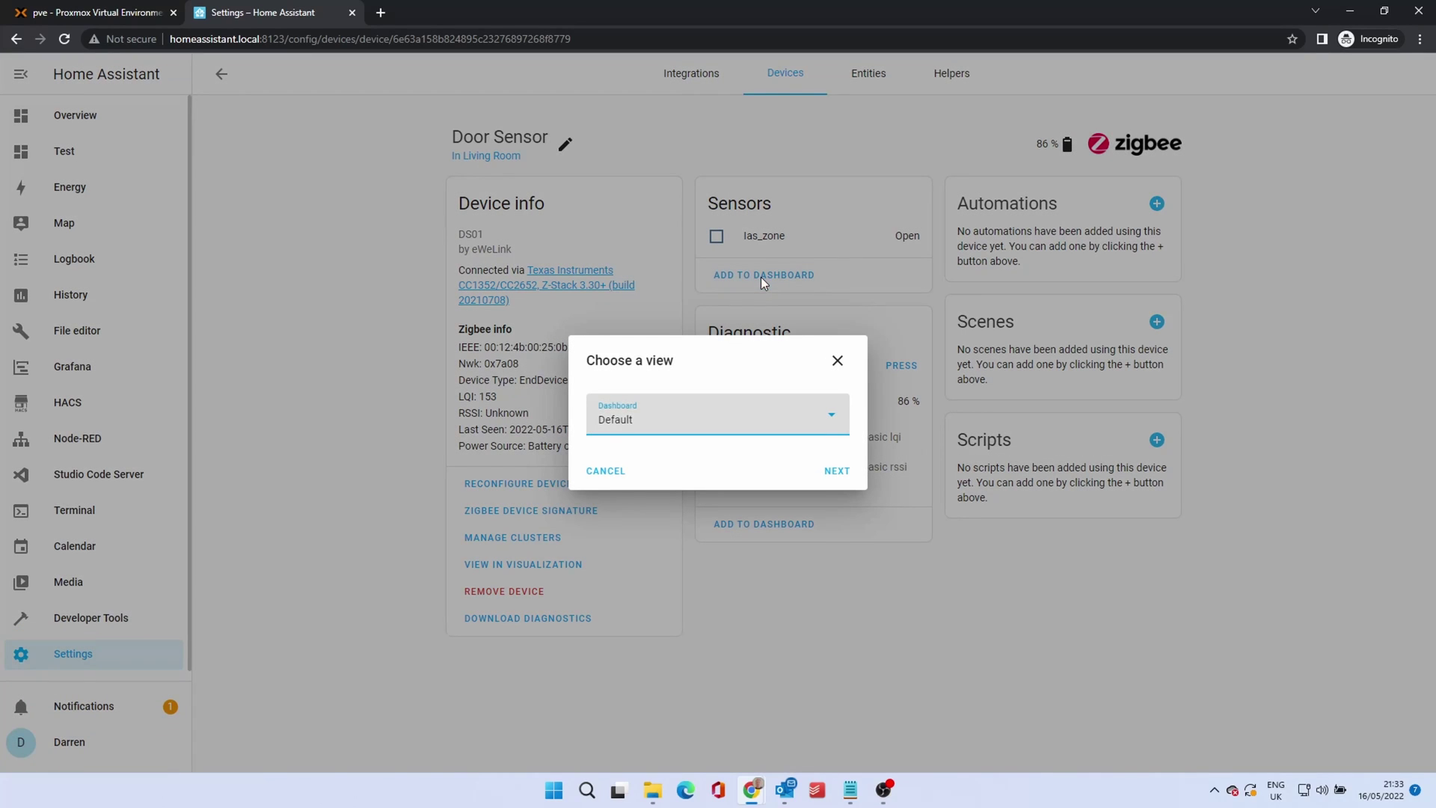
left_click(834, 421)
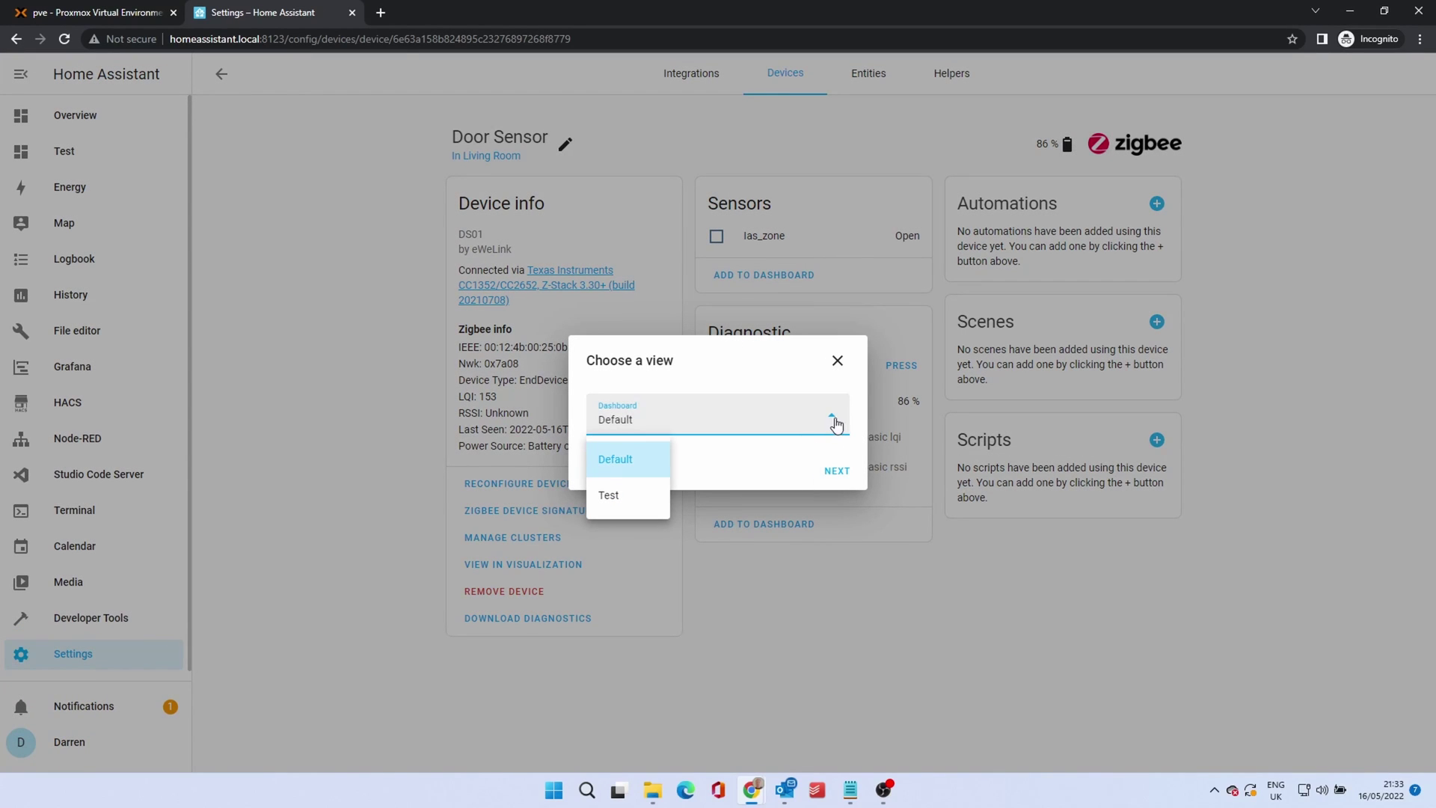
left_click(638, 496)
left_click(838, 473)
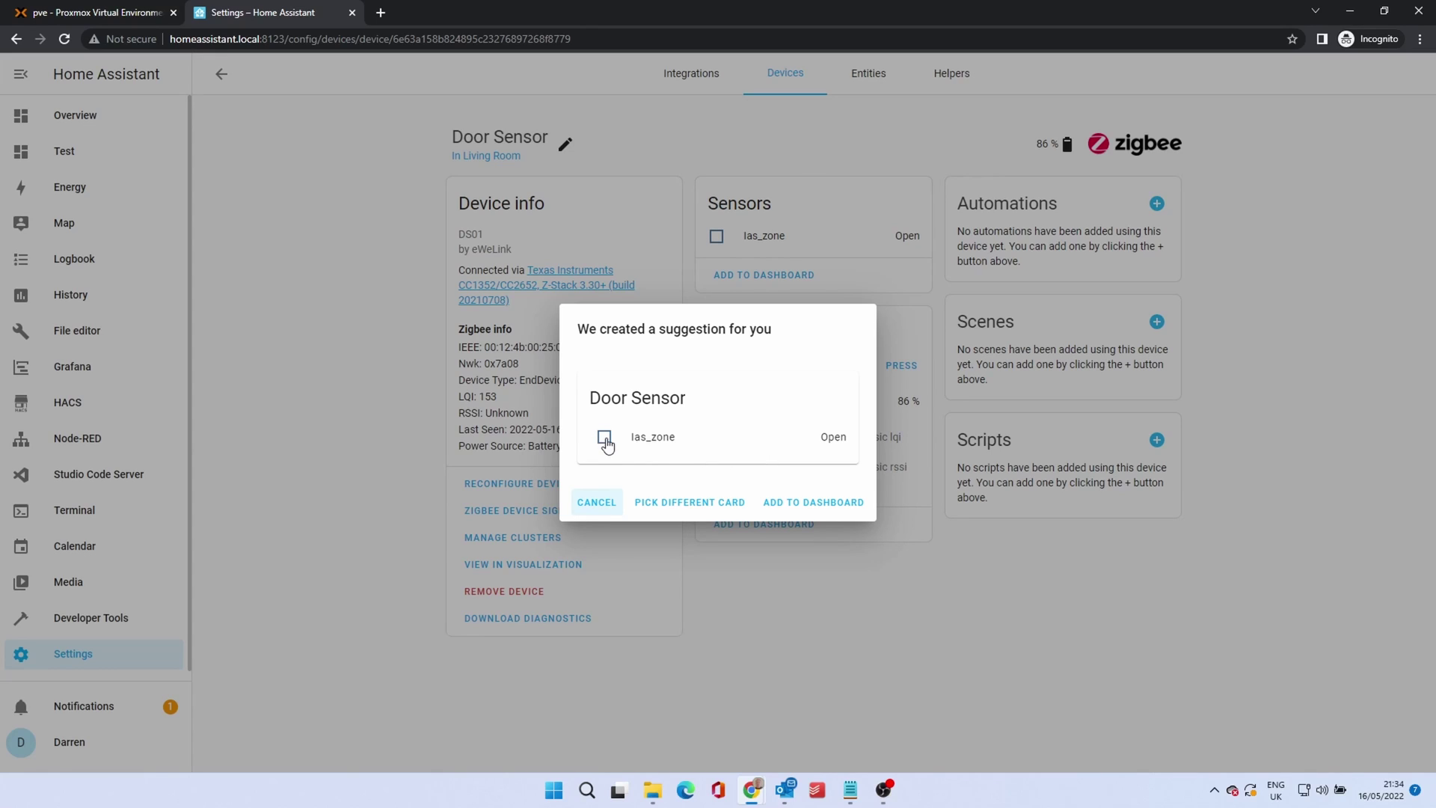
left_click(813, 502)
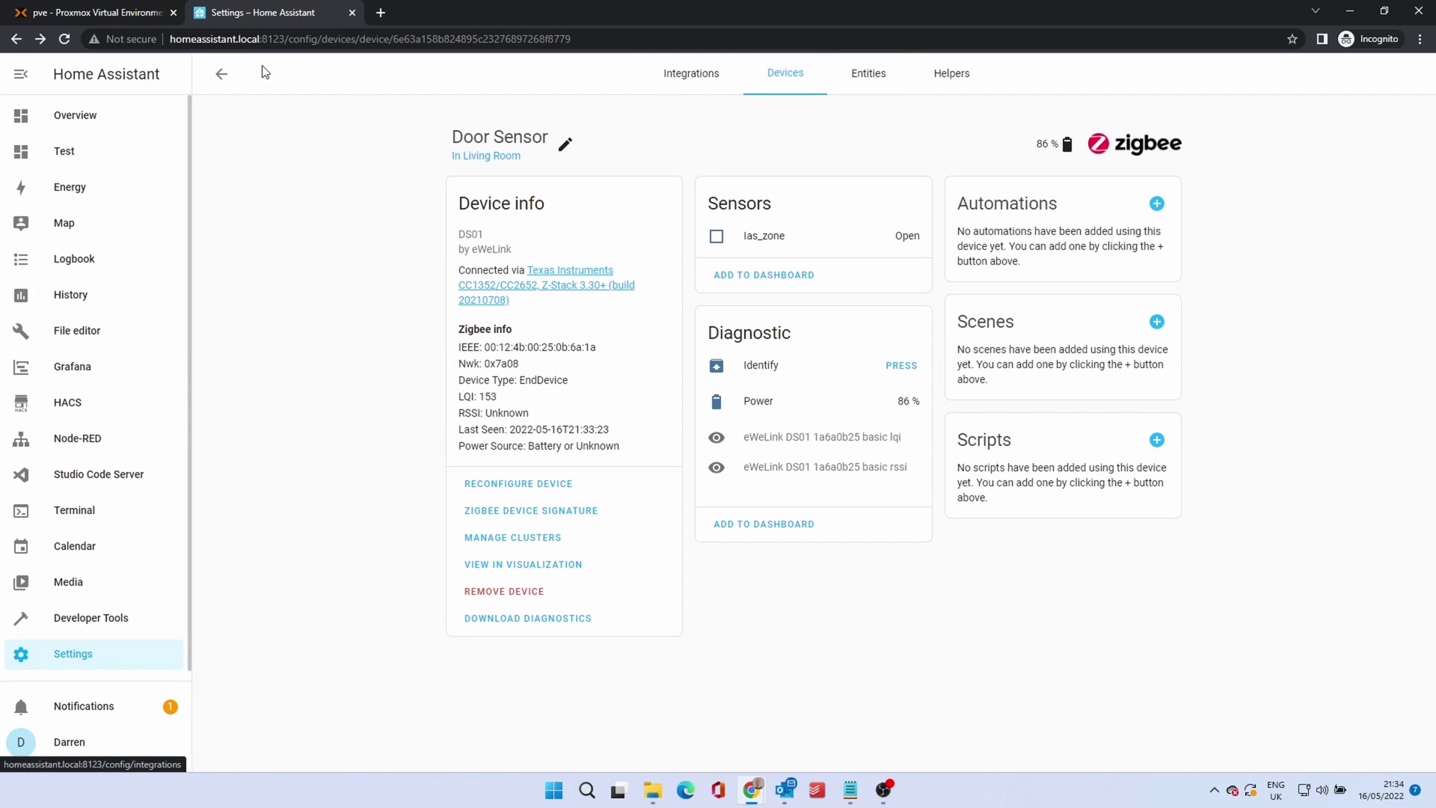
left_click(221, 76)
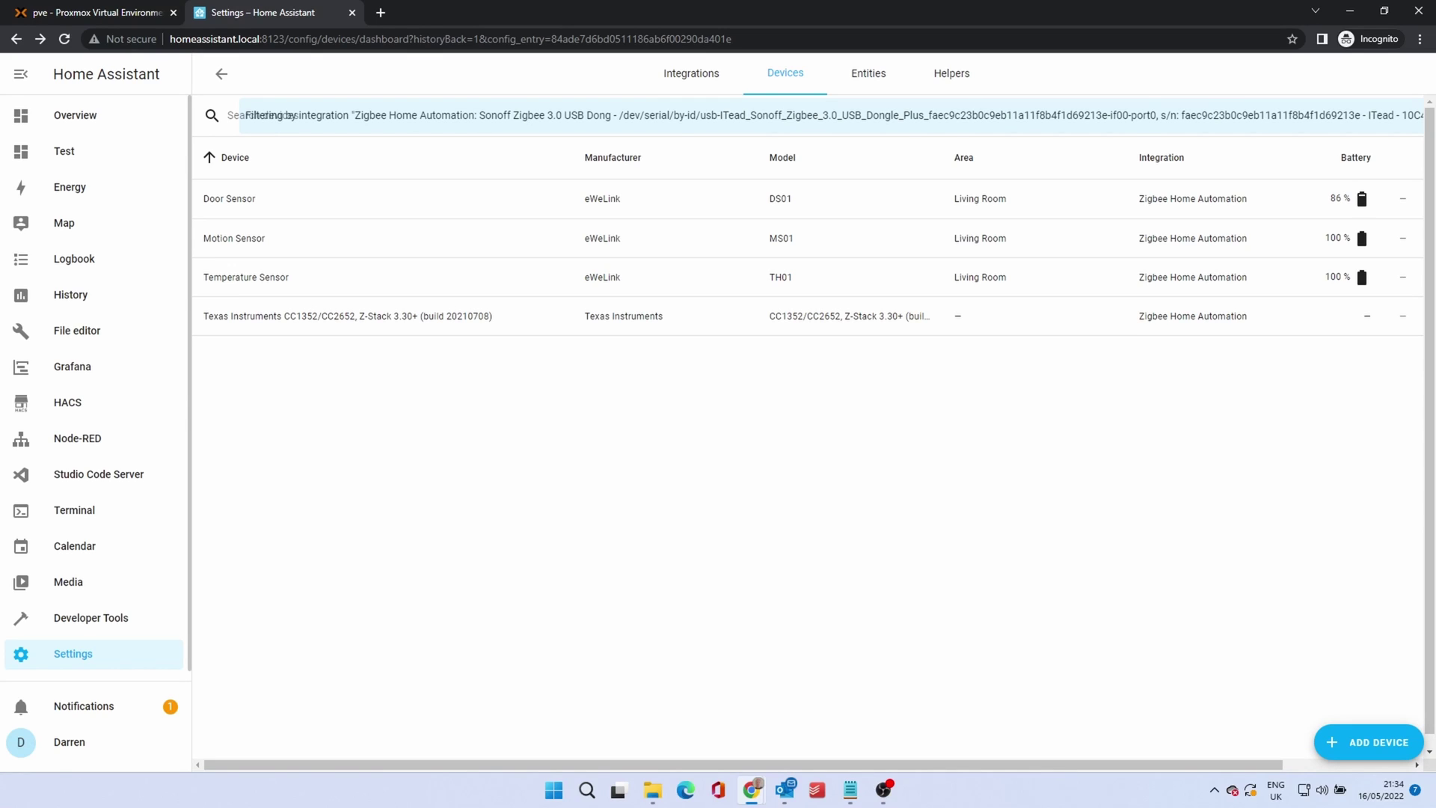
Add the Motion Sensor's ias_zone card to the Test dashboard, then return to the devices list.
left_click(358, 239)
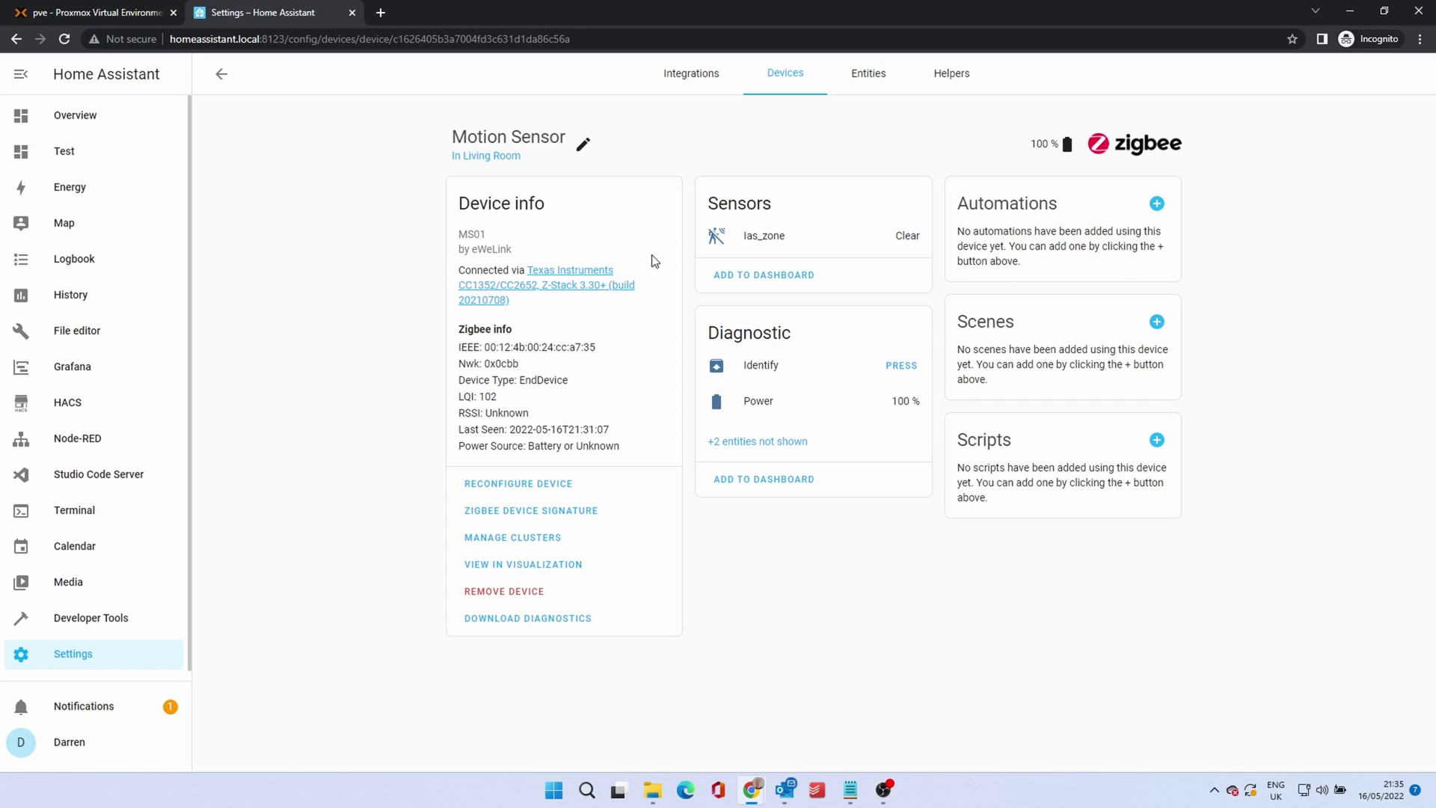
left_click(769, 272)
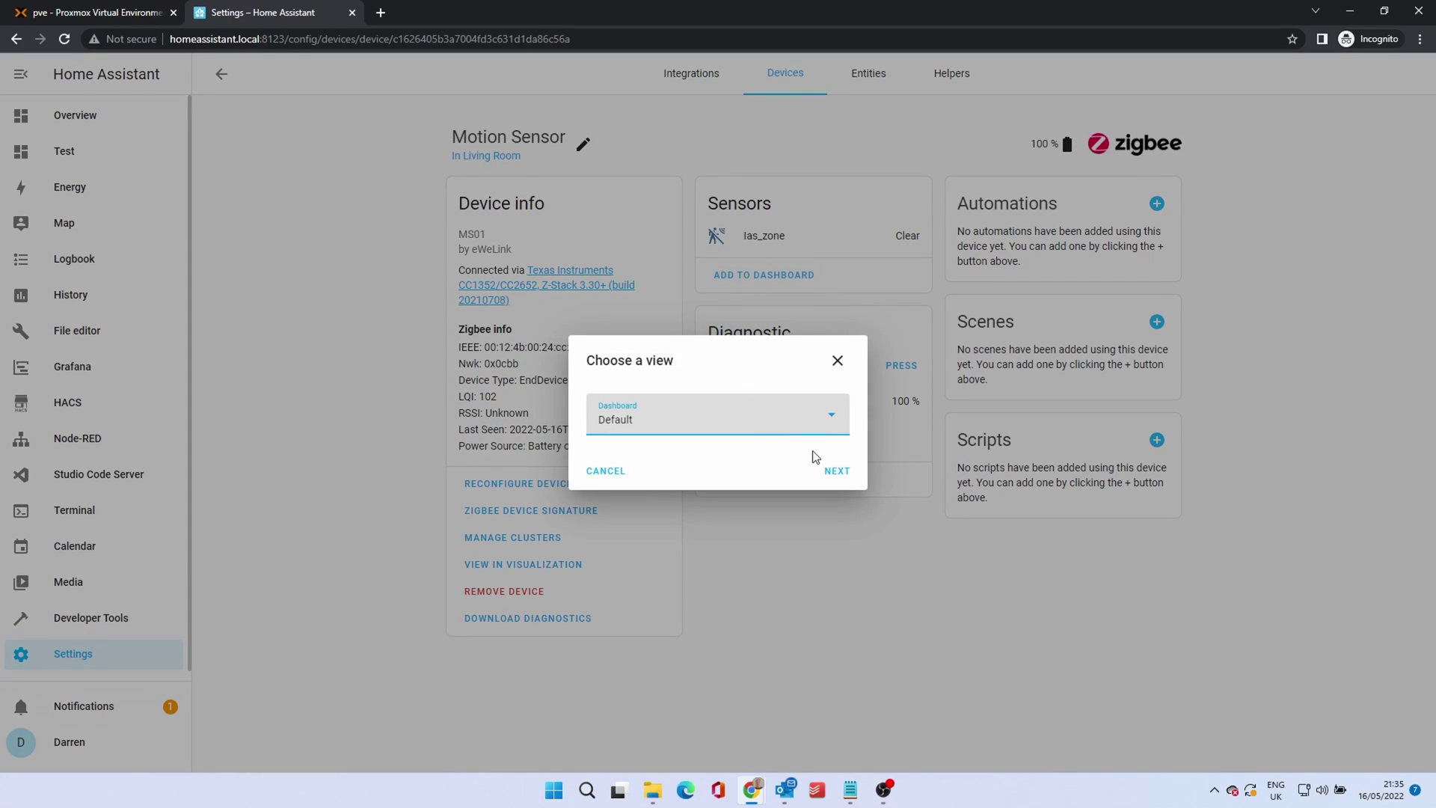
left_click(739, 427)
left_click(613, 496)
left_click(837, 471)
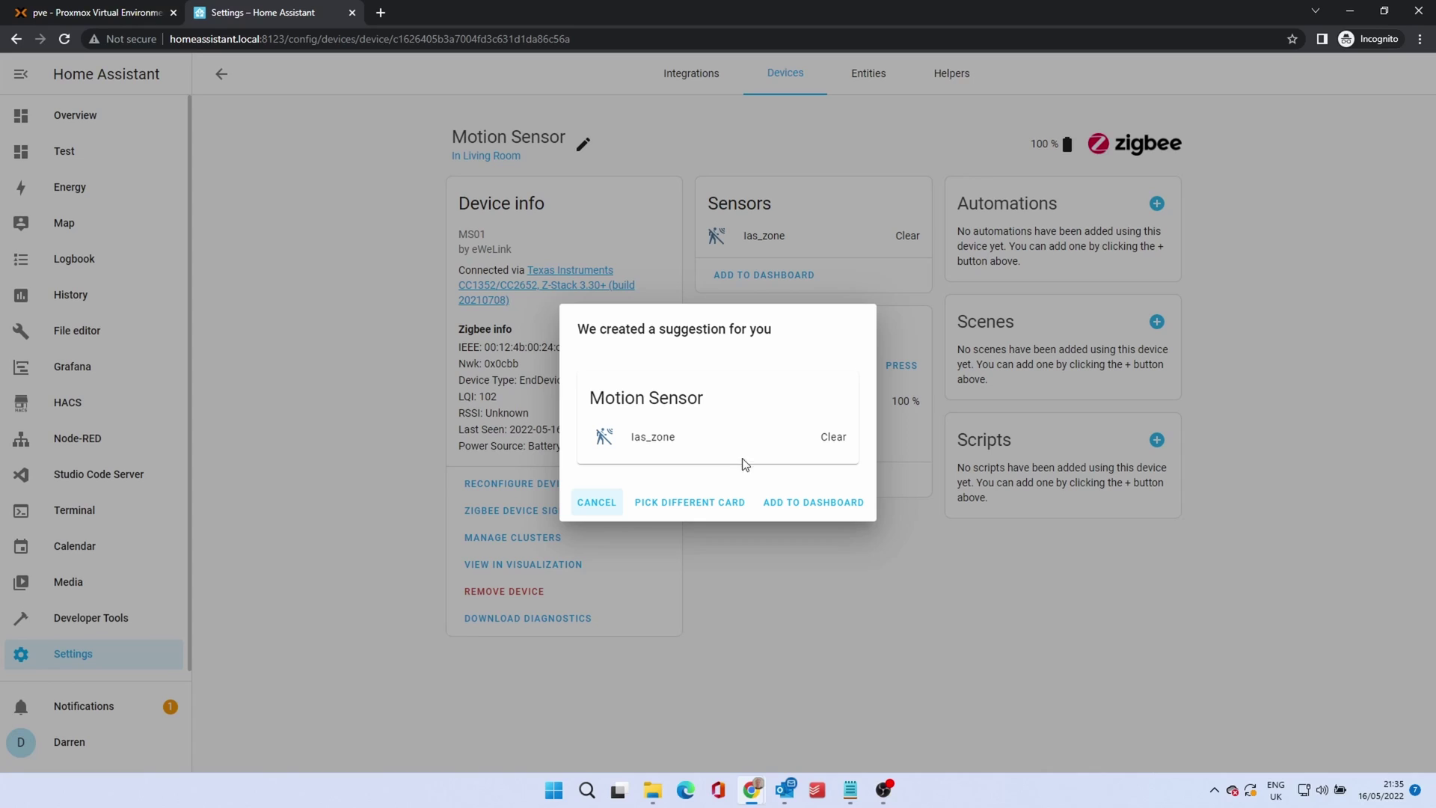
left_click(812, 510)
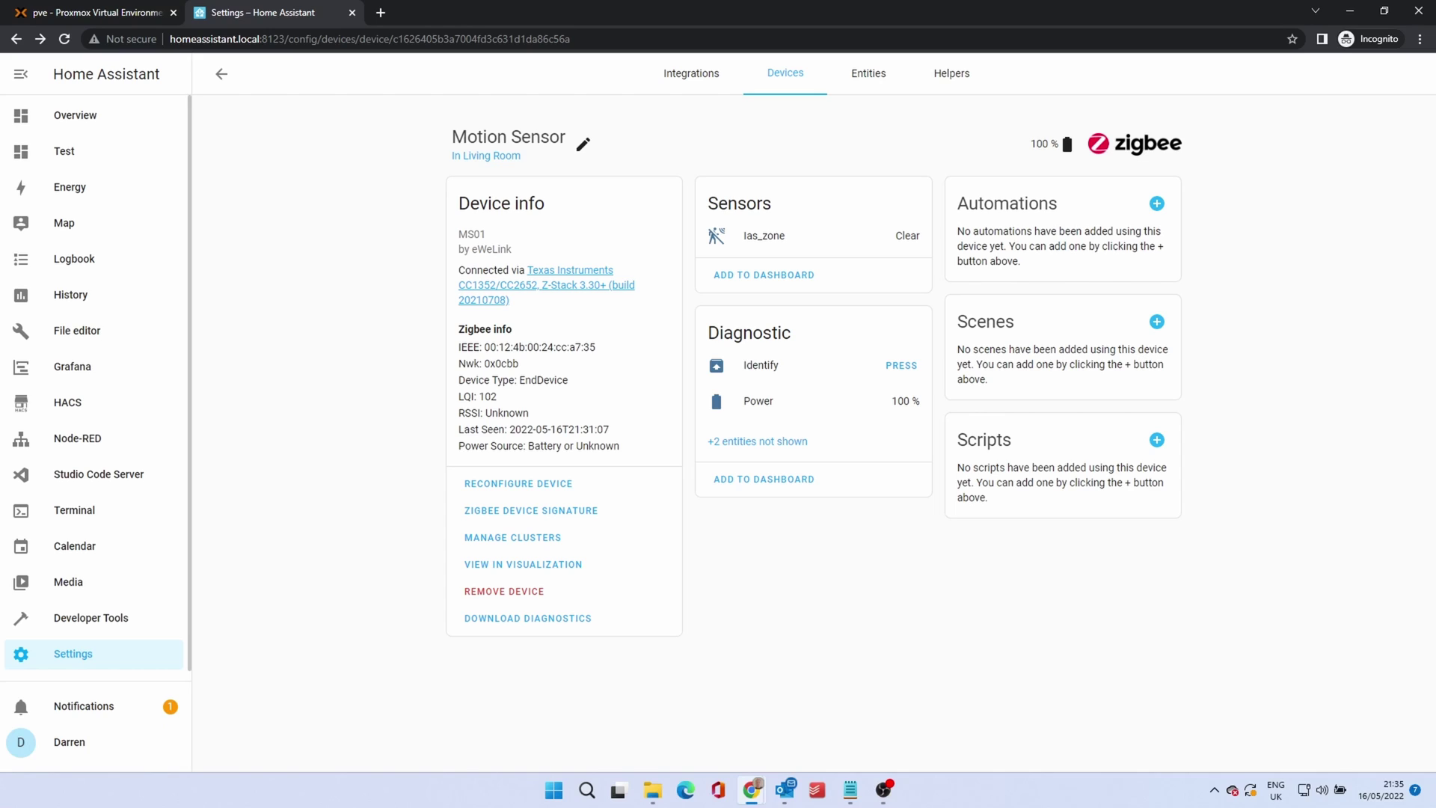
left_click(221, 74)
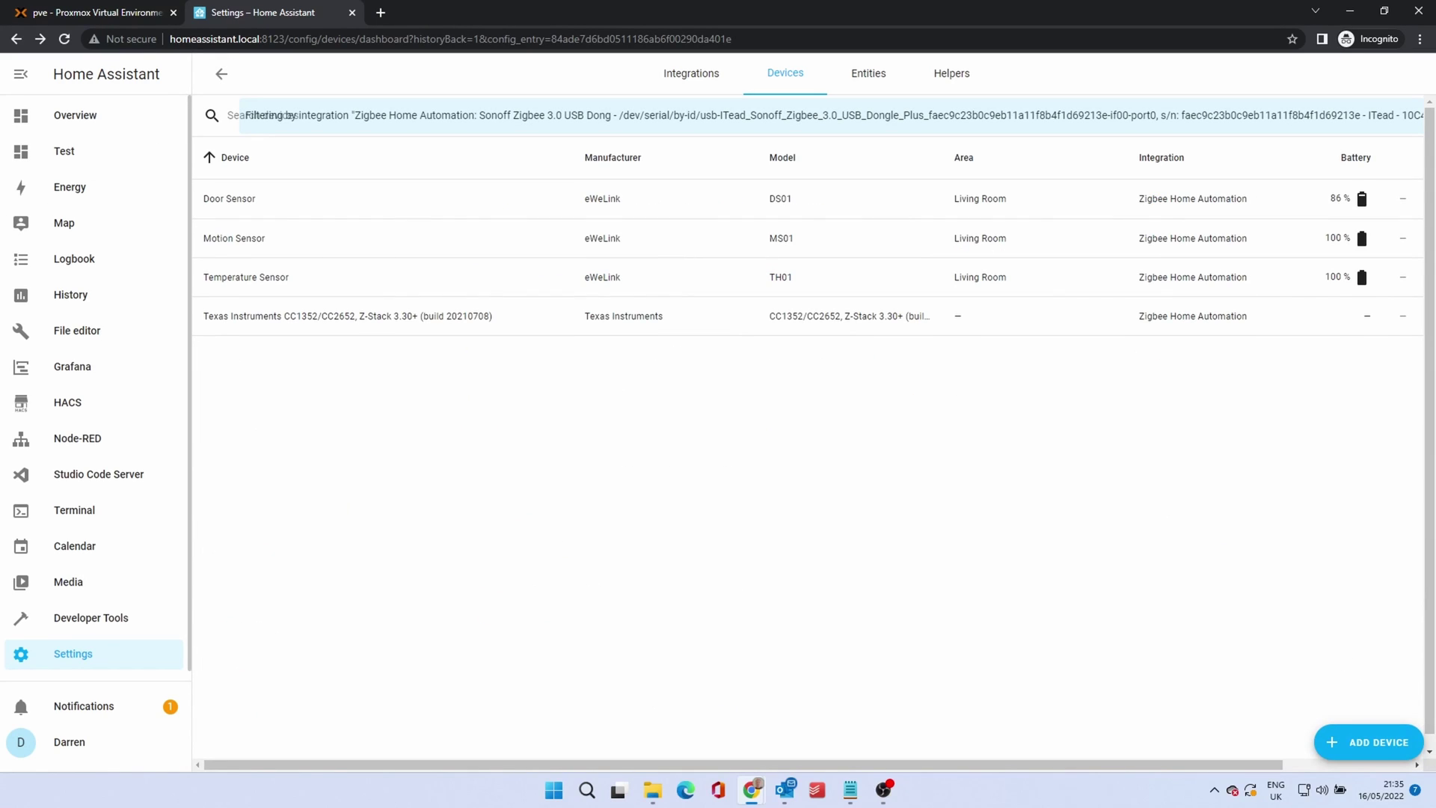
Save a Temperature Sensor card with humidity and temperature to the Test dashboard, then return.
left_click(293, 286)
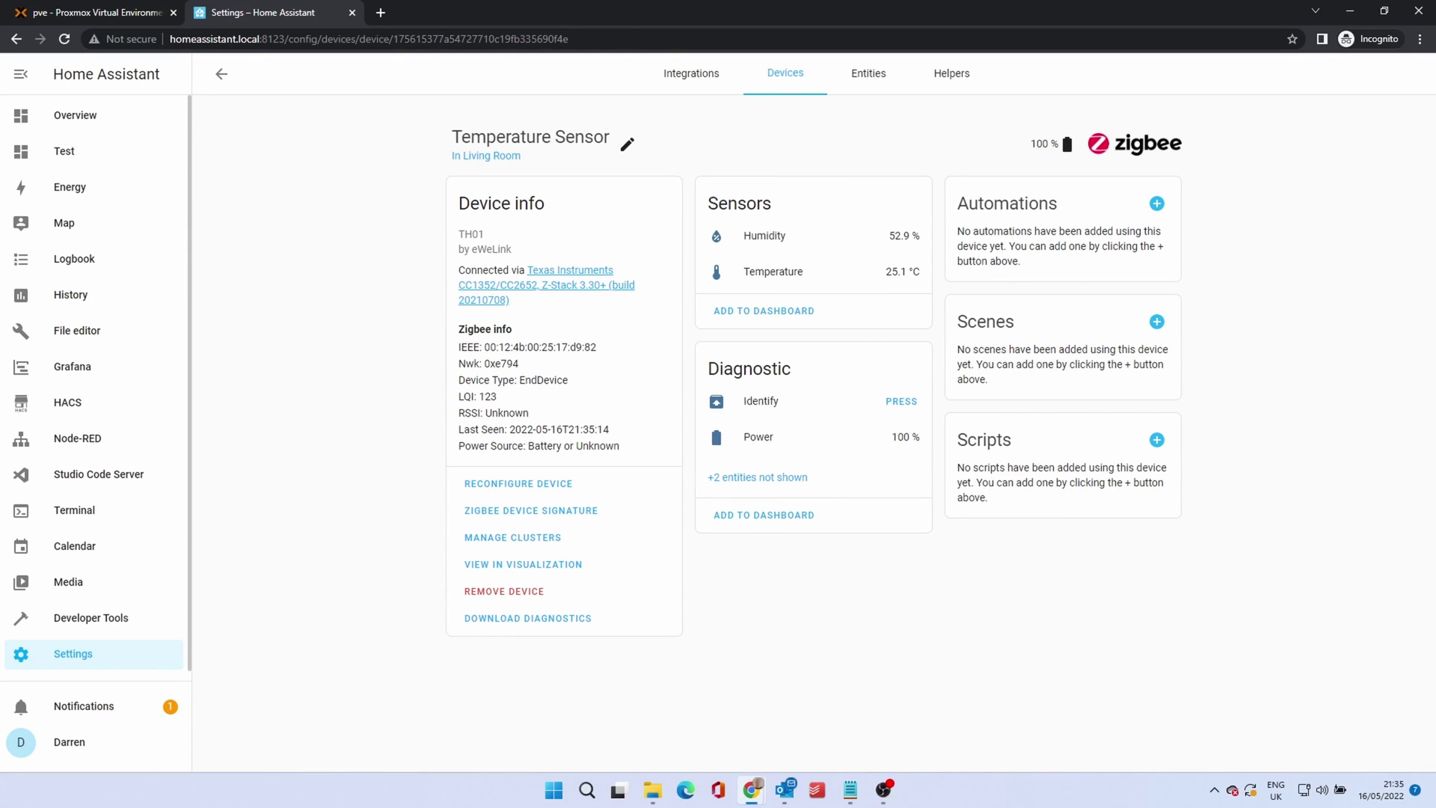
left_click(729, 311)
left_click(811, 420)
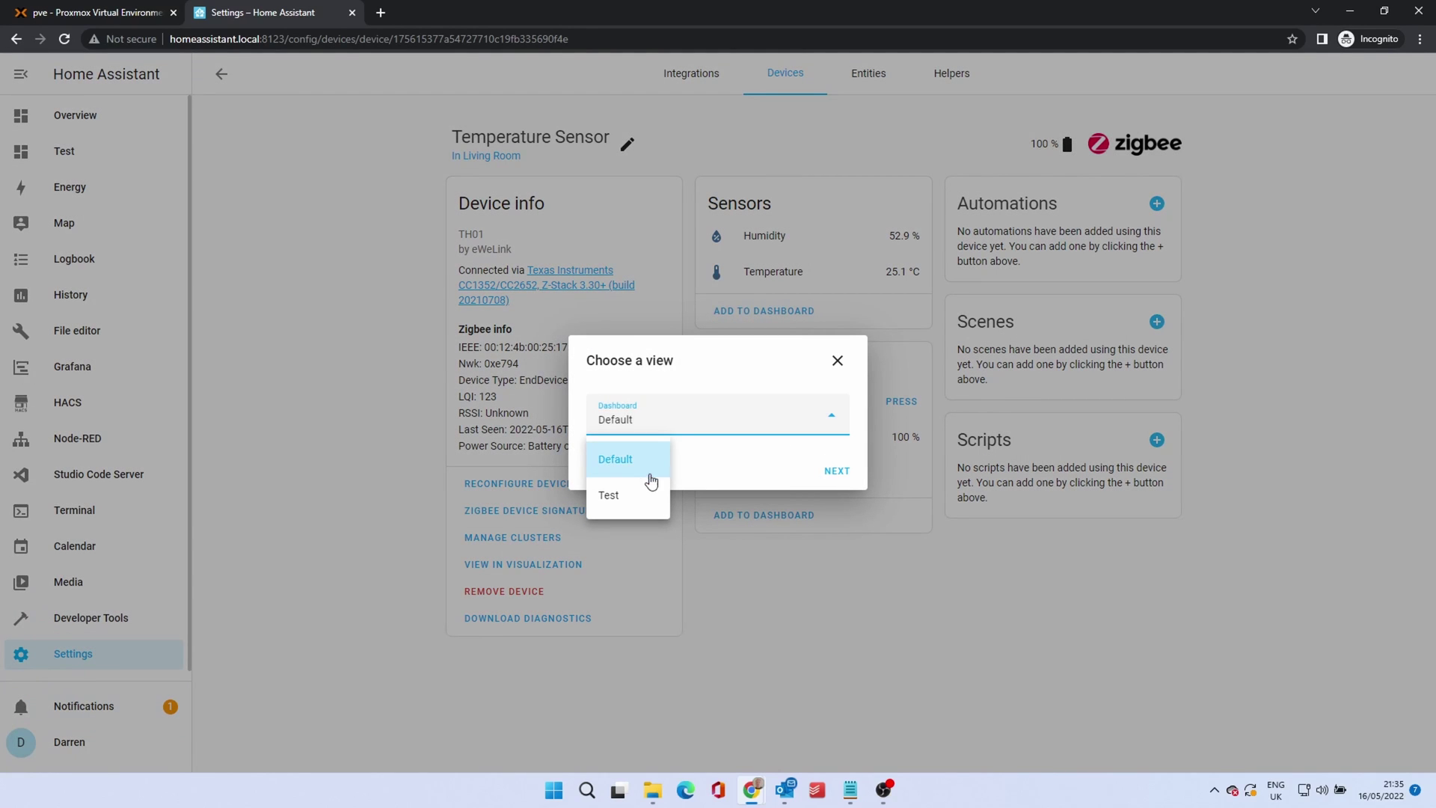
left_click(644, 490)
left_click(838, 470)
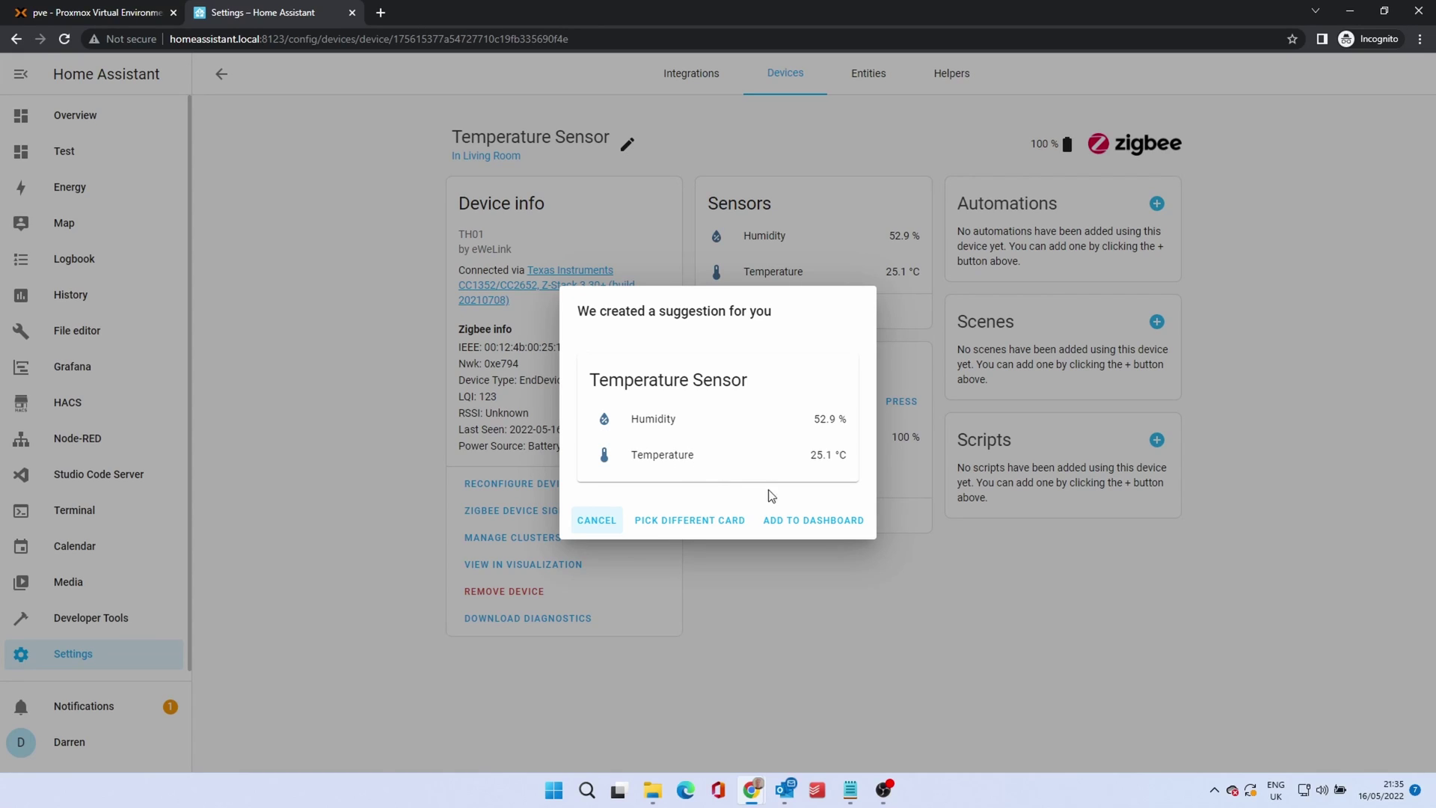
left_click(839, 522)
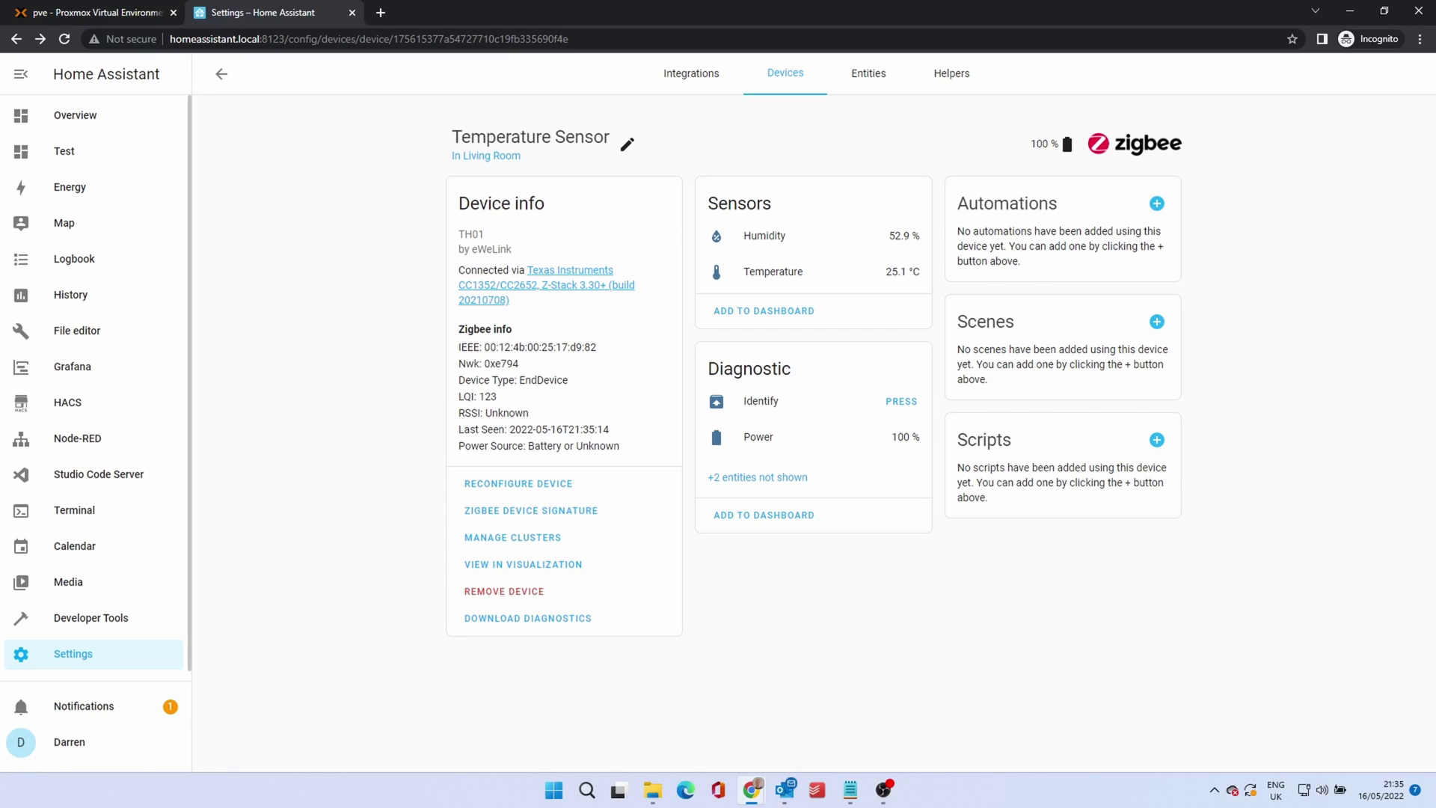
left_click(229, 78)
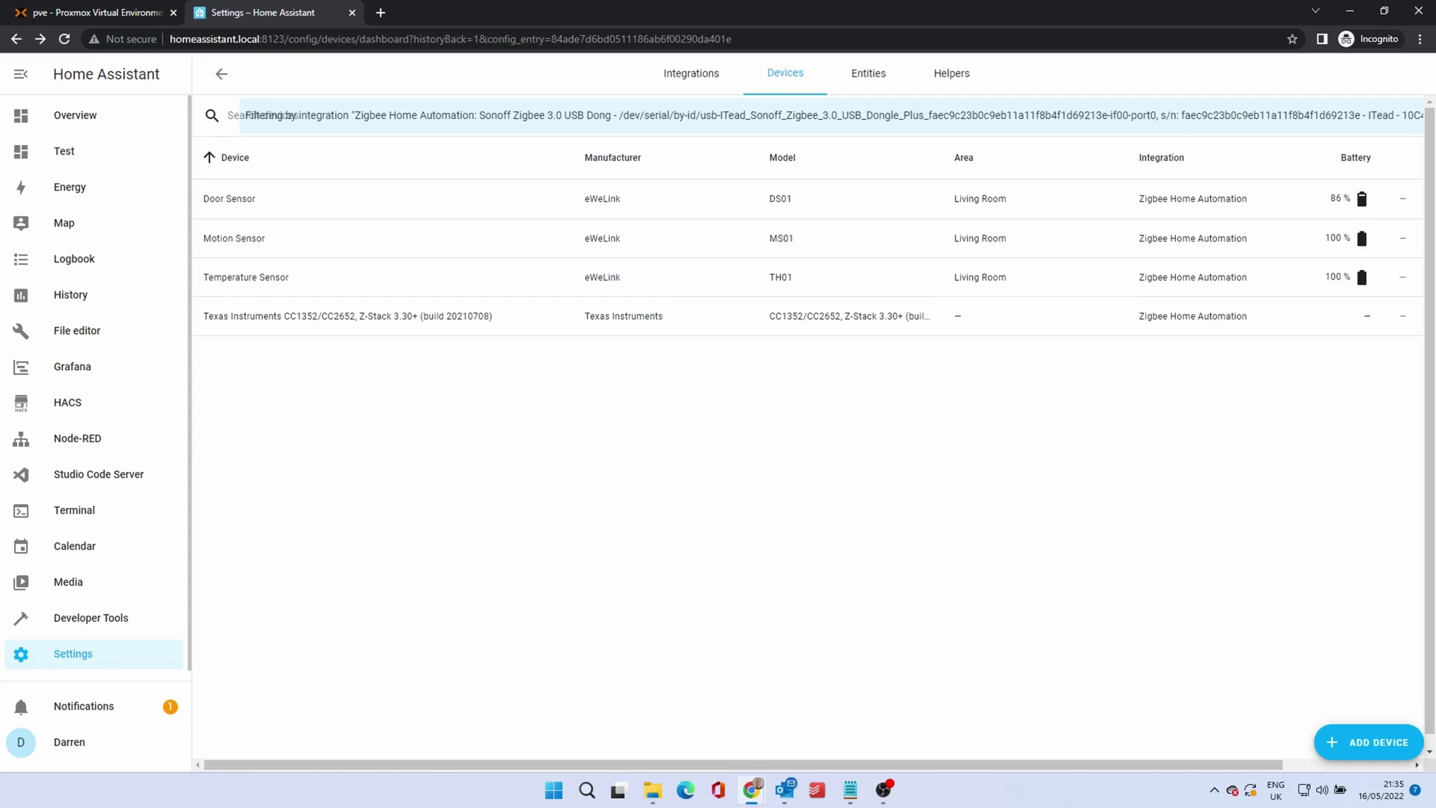
Inspect the Motion Sensor ias_zone entity settings without changes, then return to main Settings.
left_click(867, 75)
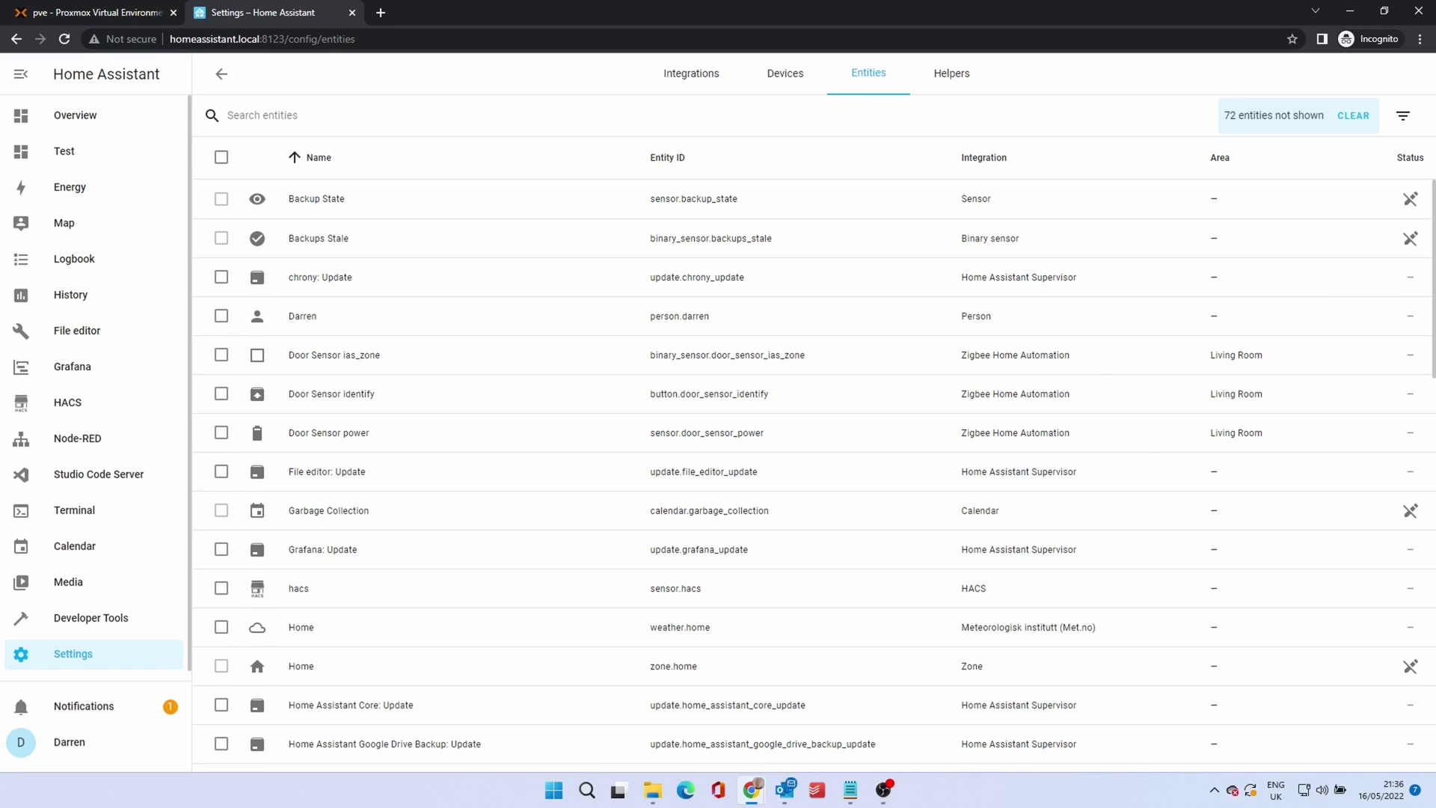
scroll(579, 333, "down", 5)
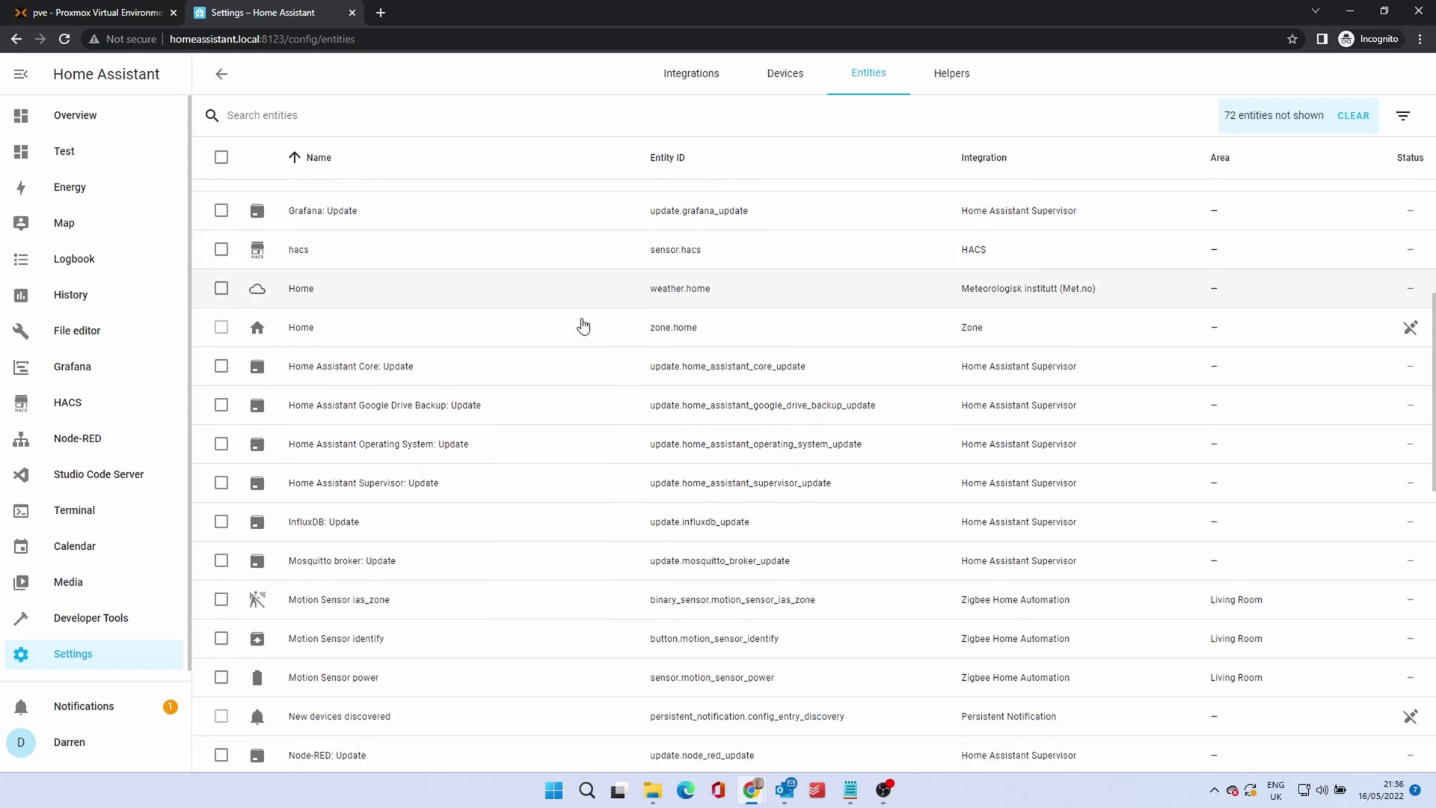
scroll(582, 324, "down", 3)
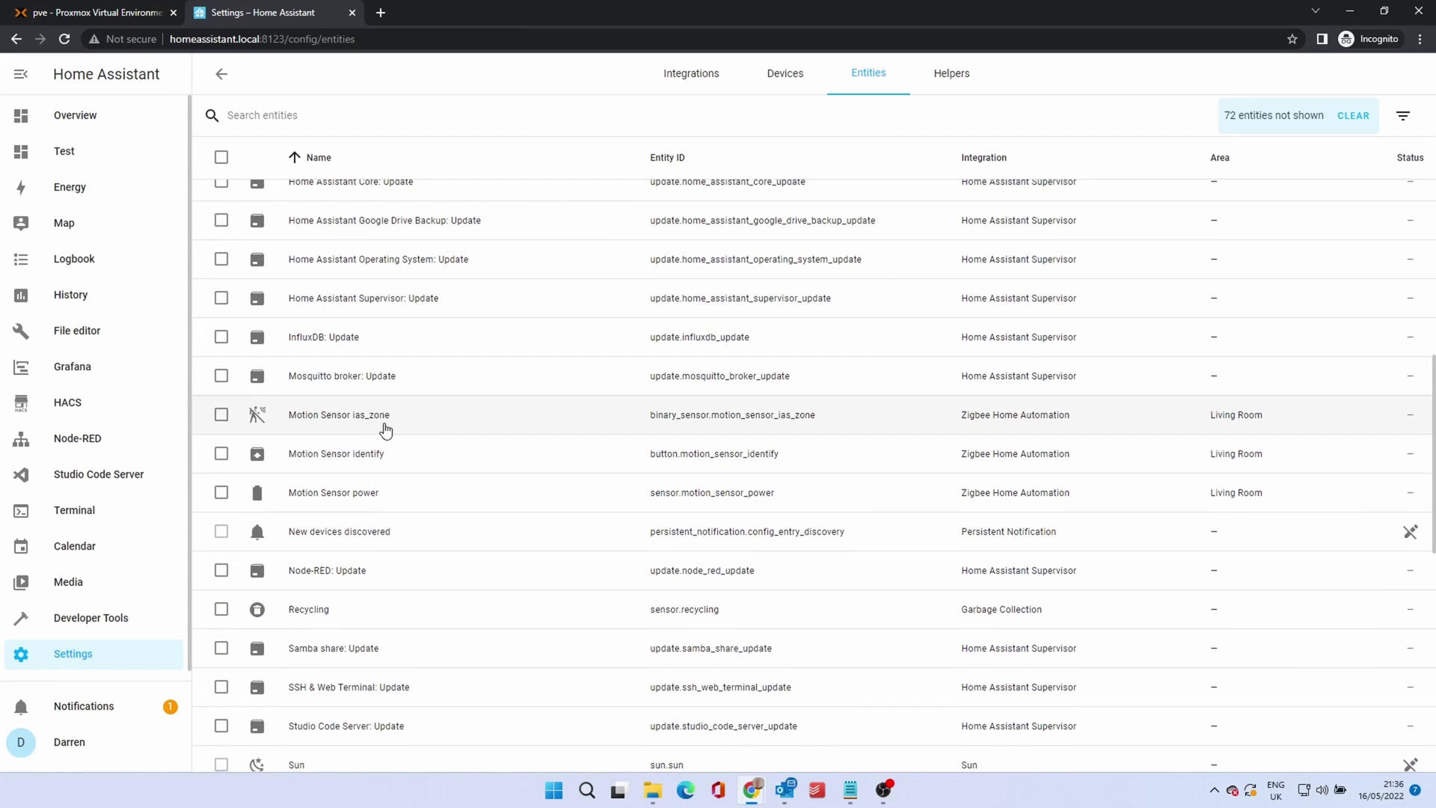
left_click(386, 428)
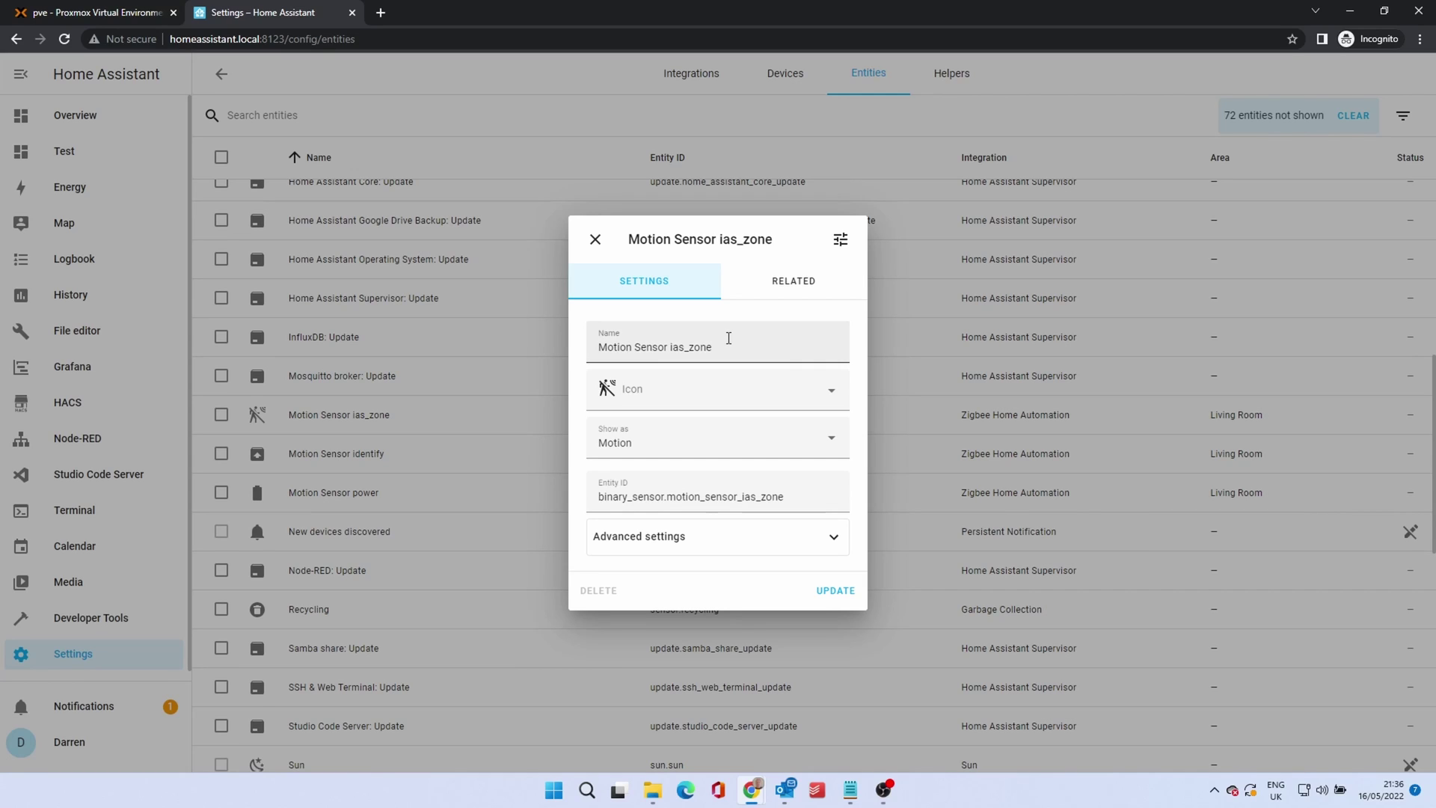
left_click(595, 239)
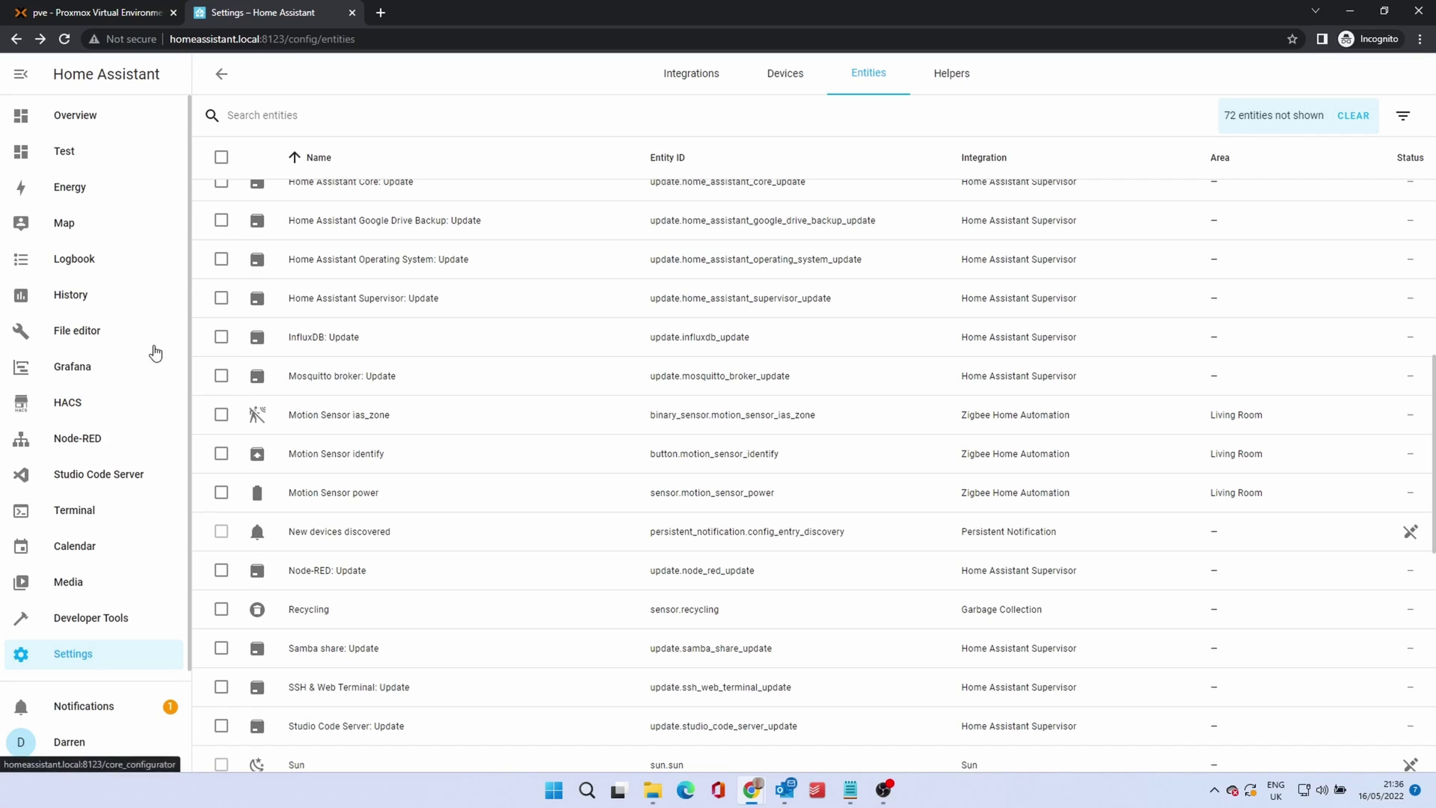
left_click(115, 653)
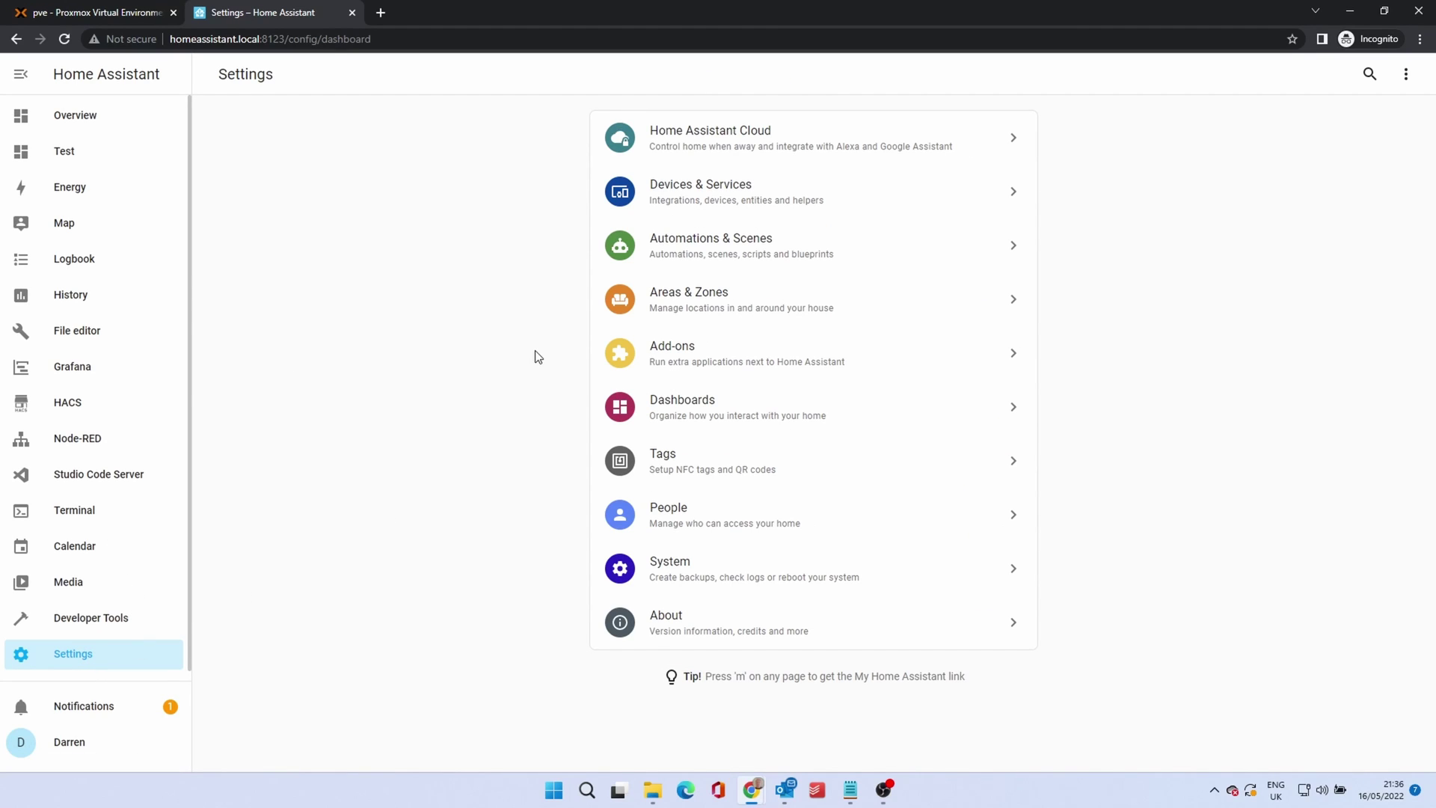
Open the Sonoff Zigbee configuration and view its Groups and network Visualization map.
left_click(699, 198)
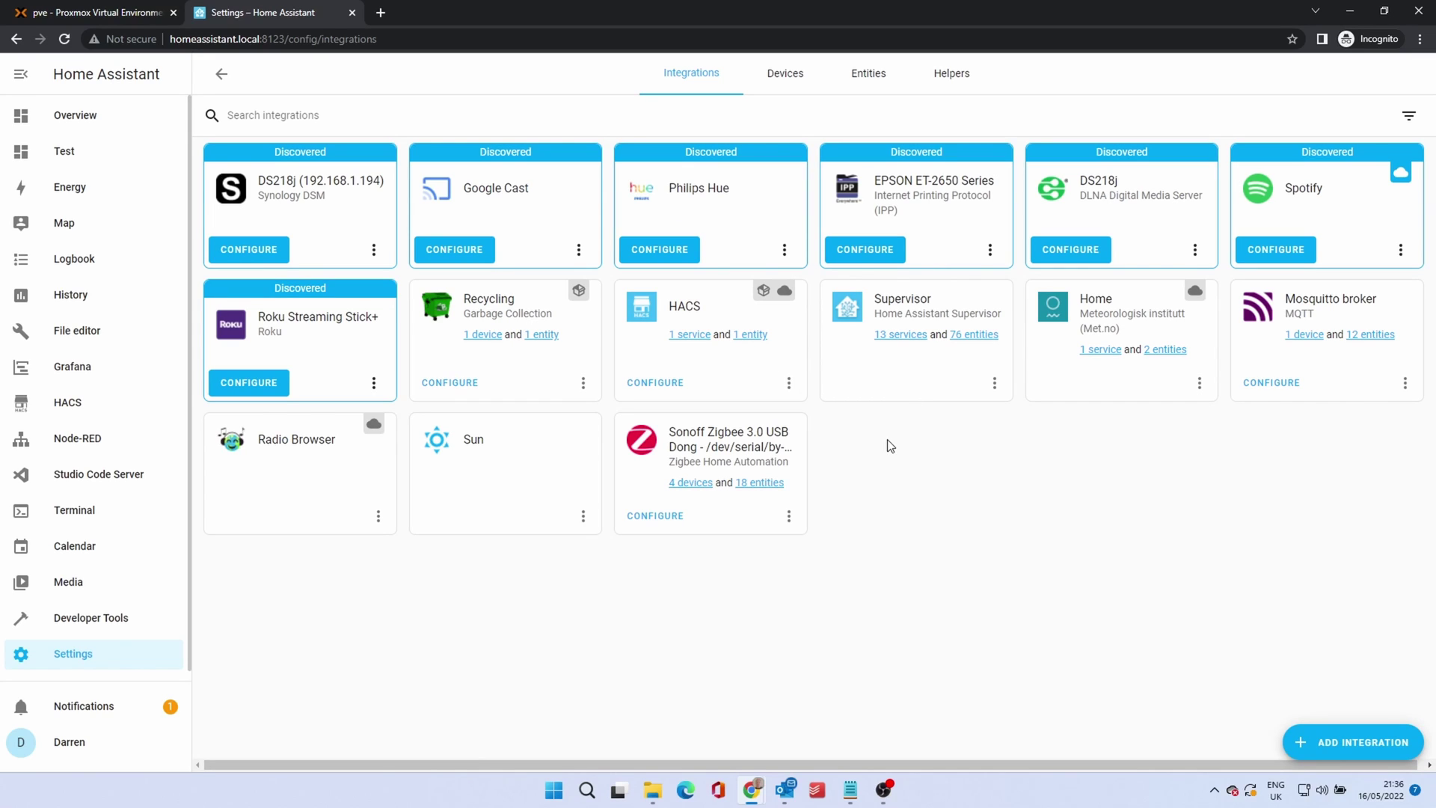
left_click(655, 518)
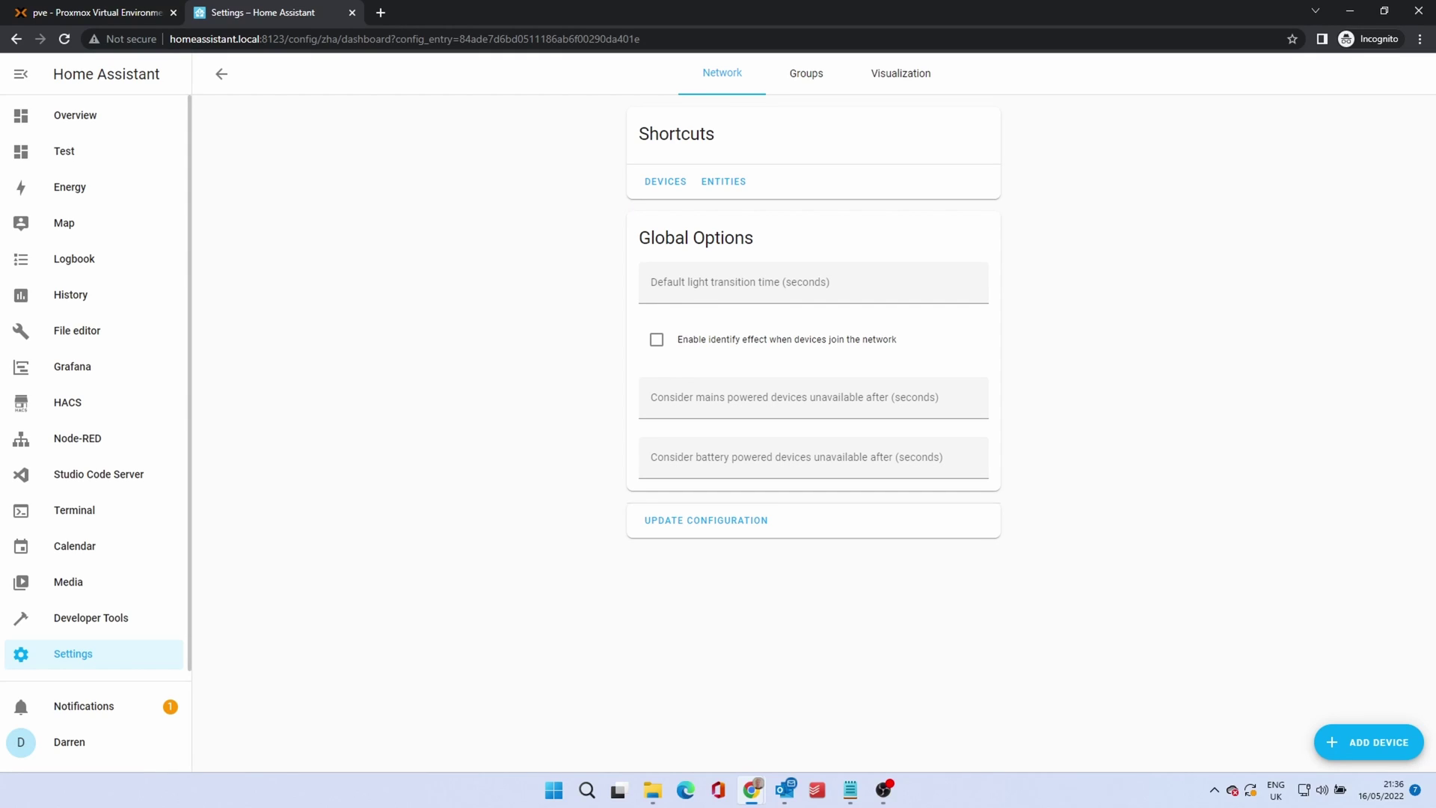
left_click(815, 77)
left_click(885, 78)
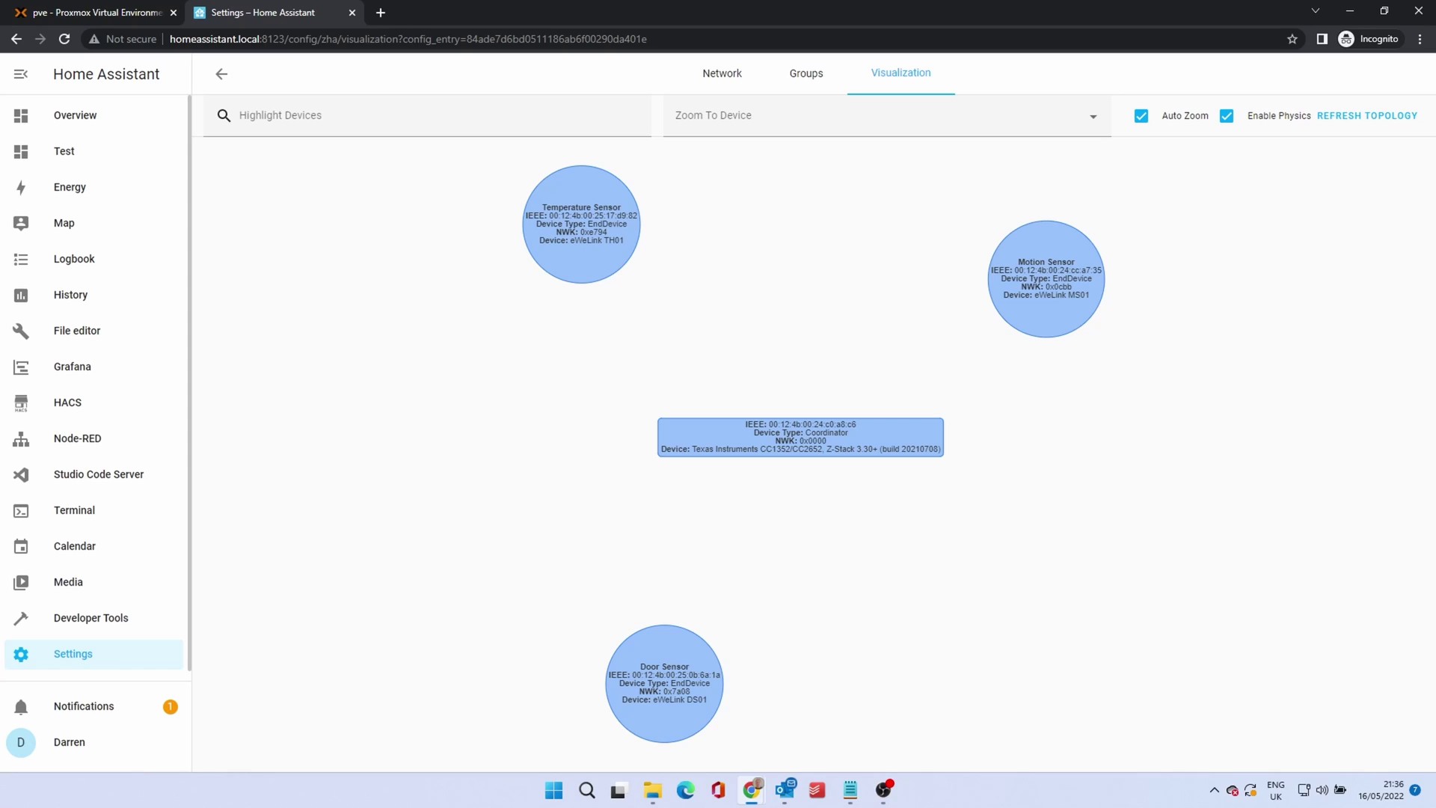
Zoom the map to the coordinator and each sensor, then follow the new-devices notification to Integrations.
left_click(853, 440)
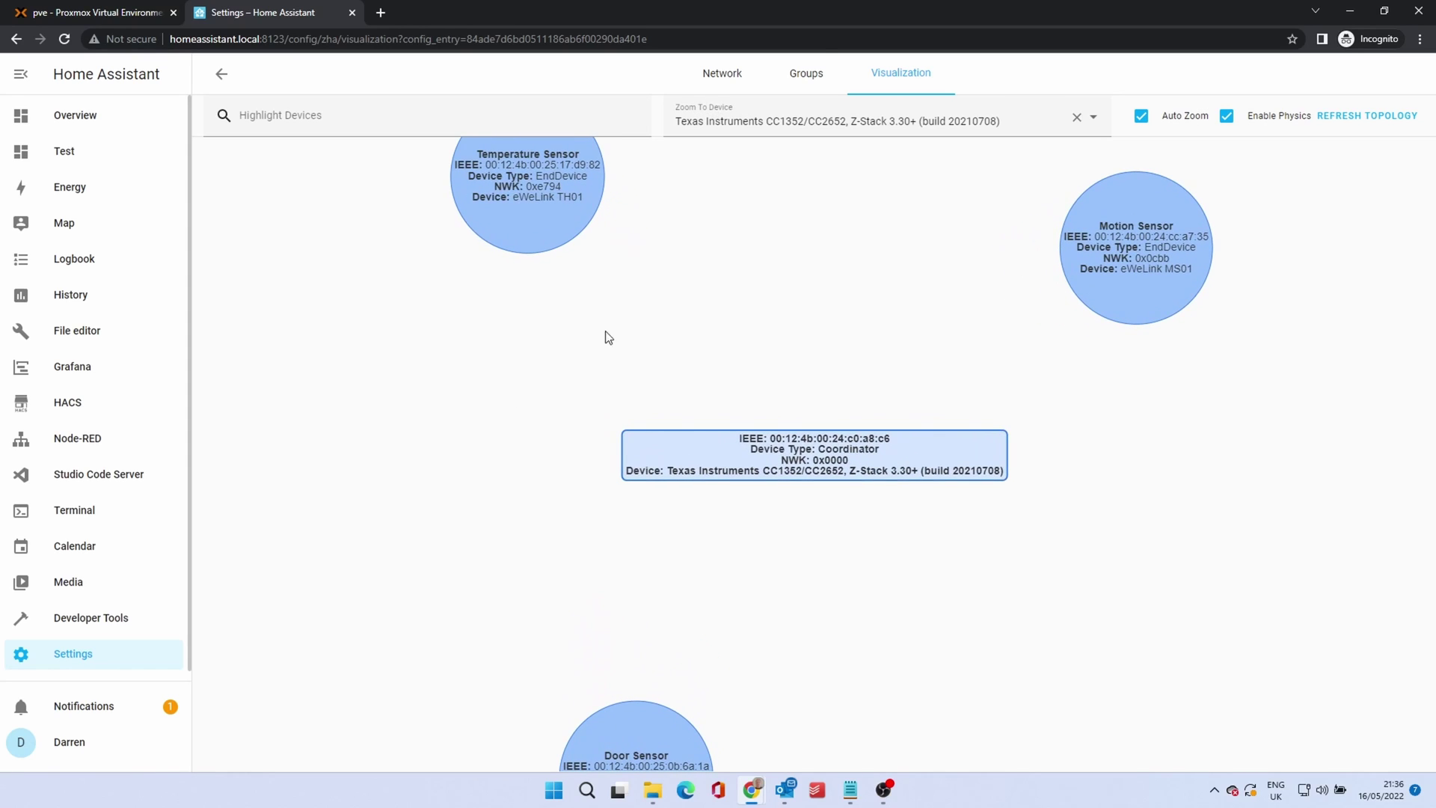
left_click(505, 210)
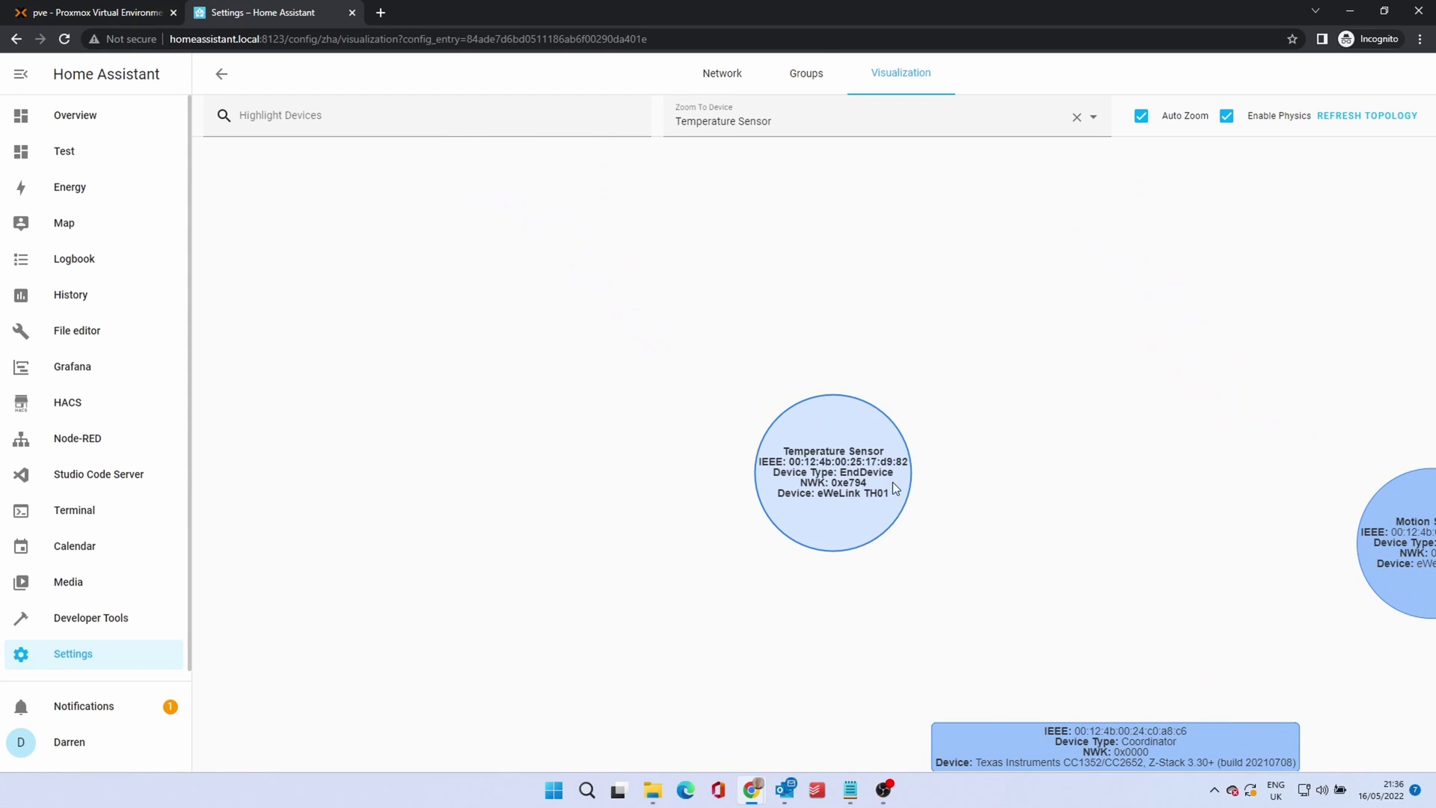
left_click(1411, 538)
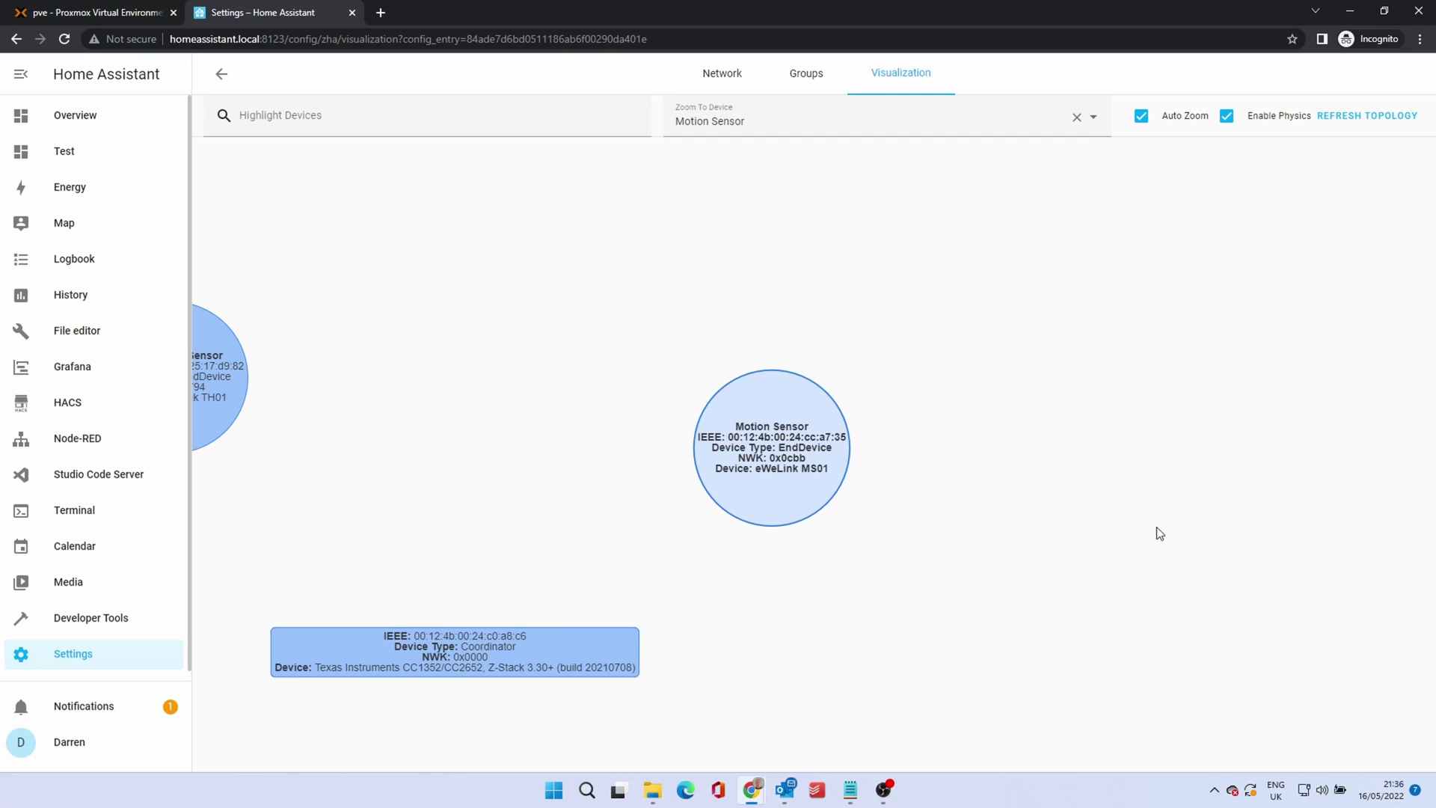
left_click(497, 658)
left_click(662, 707)
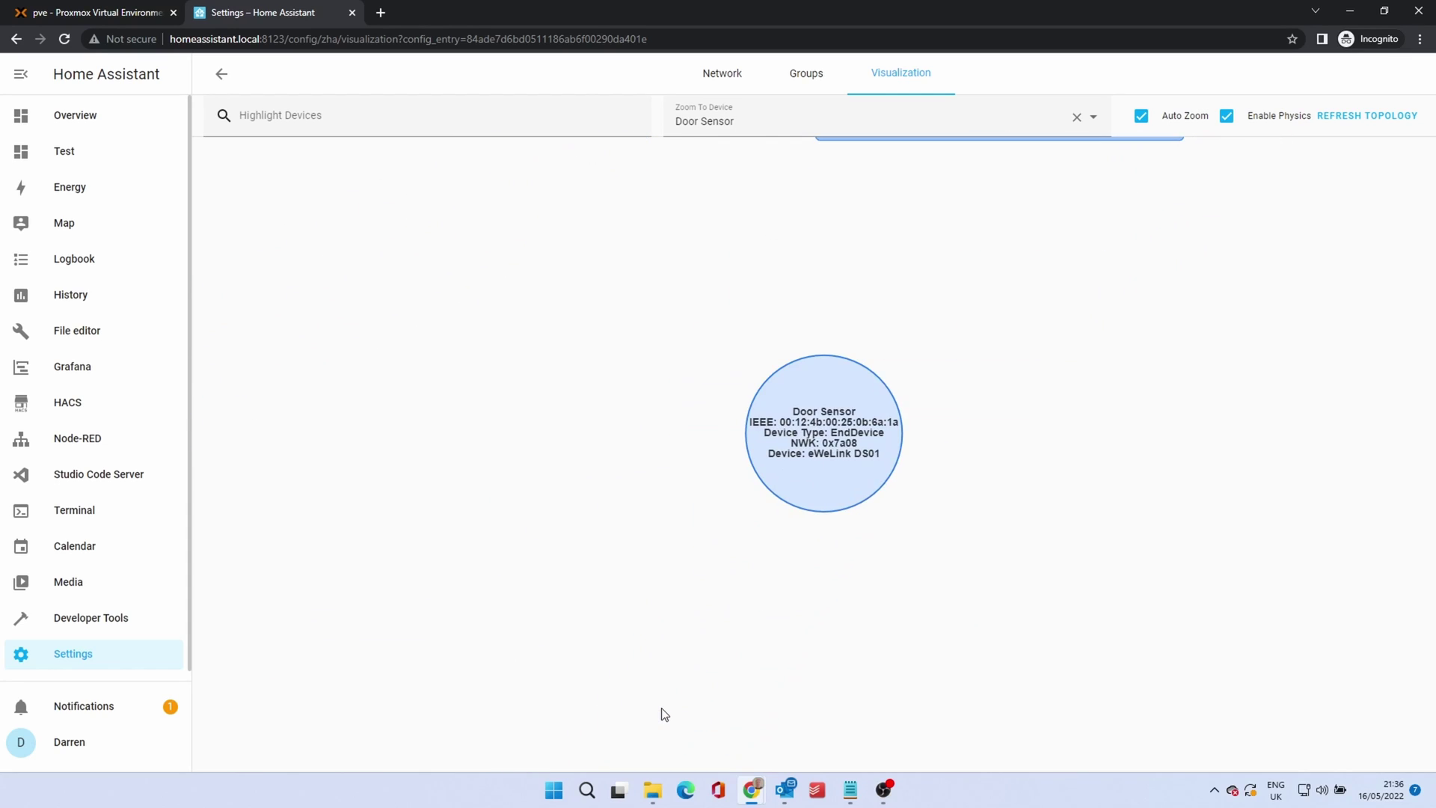
left_click(665, 715)
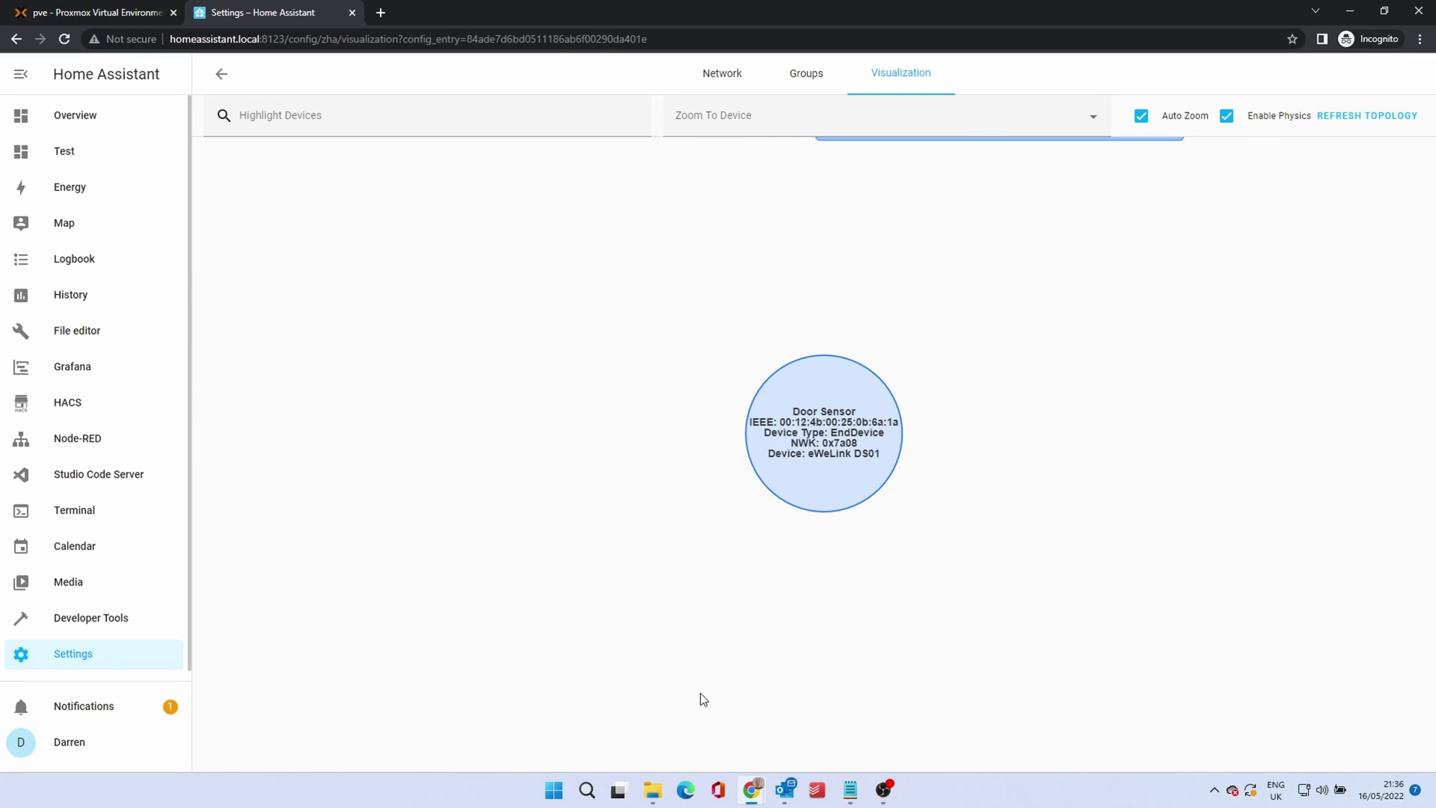
left_click(732, 71)
left_click(796, 78)
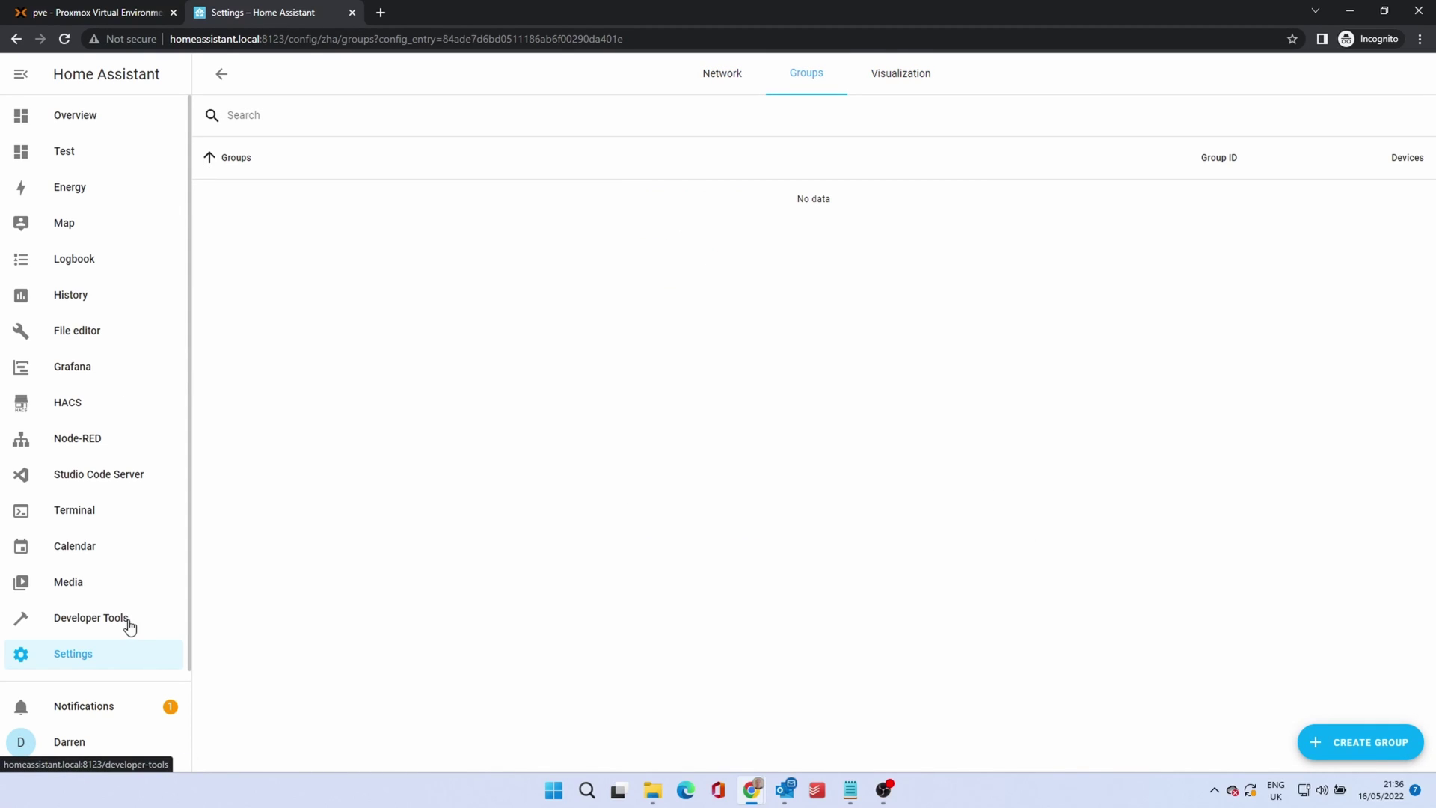
left_click(139, 706)
left_click(284, 160)
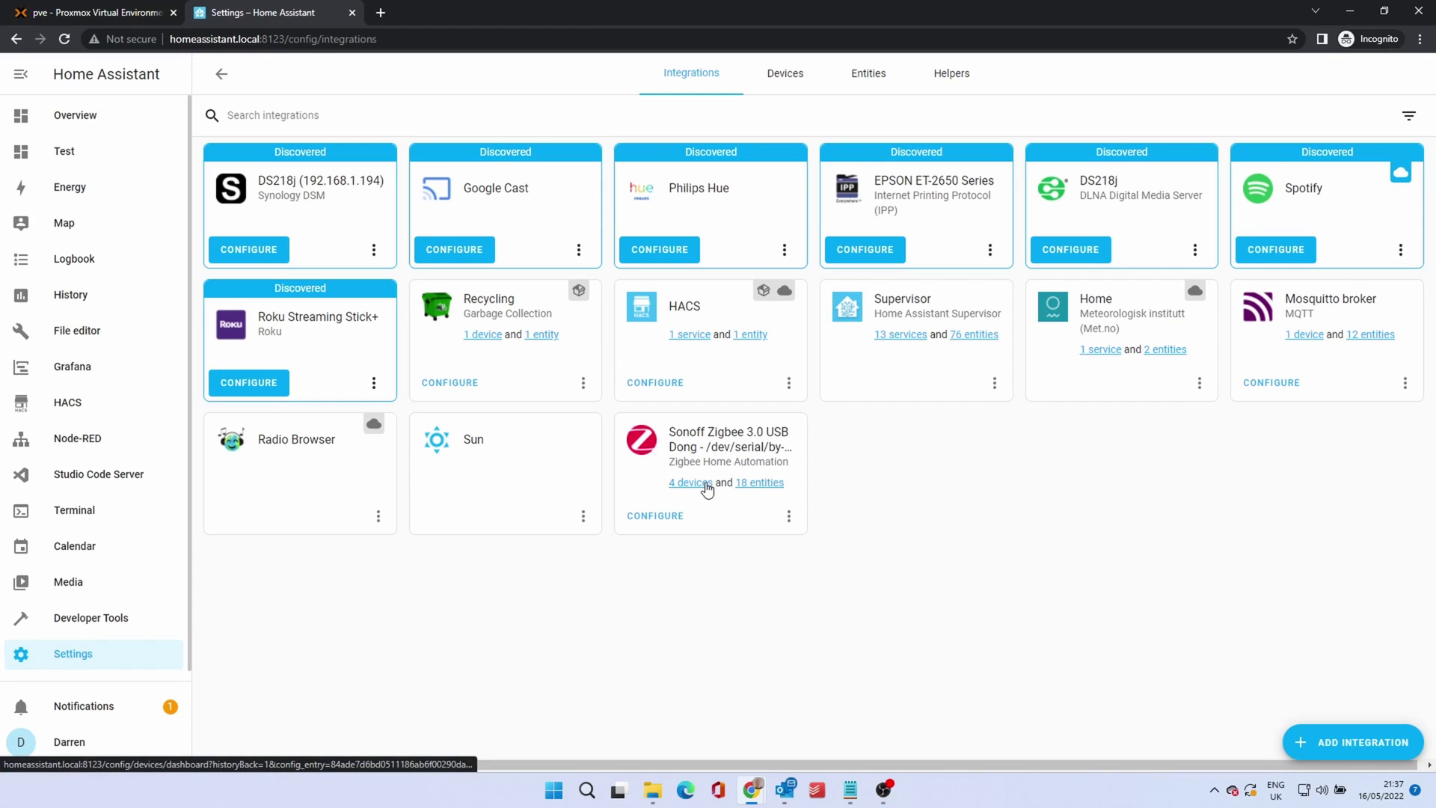
Open the Test dashboard to see the Motion, Door and Temperature Sensor cards.
left_click(63, 157)
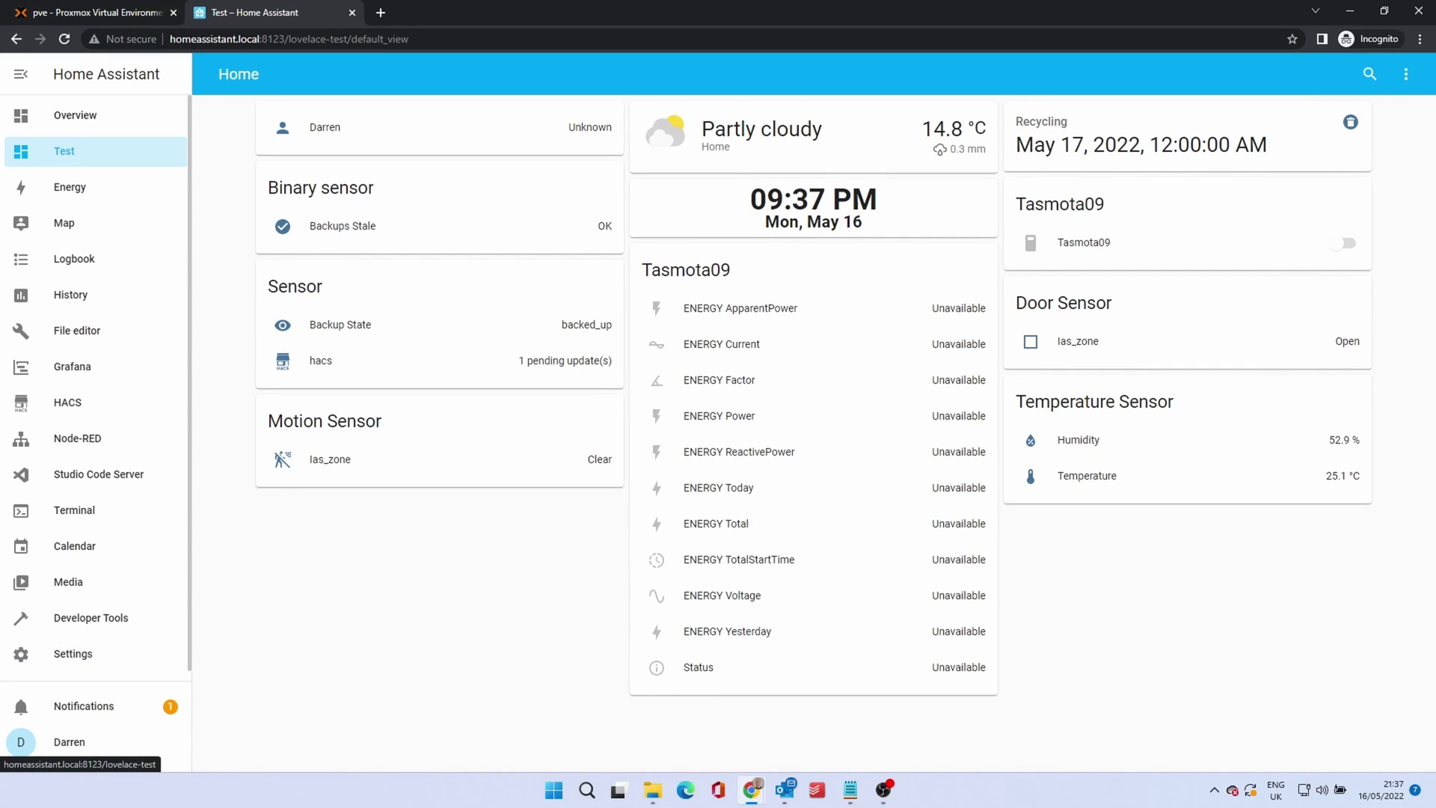